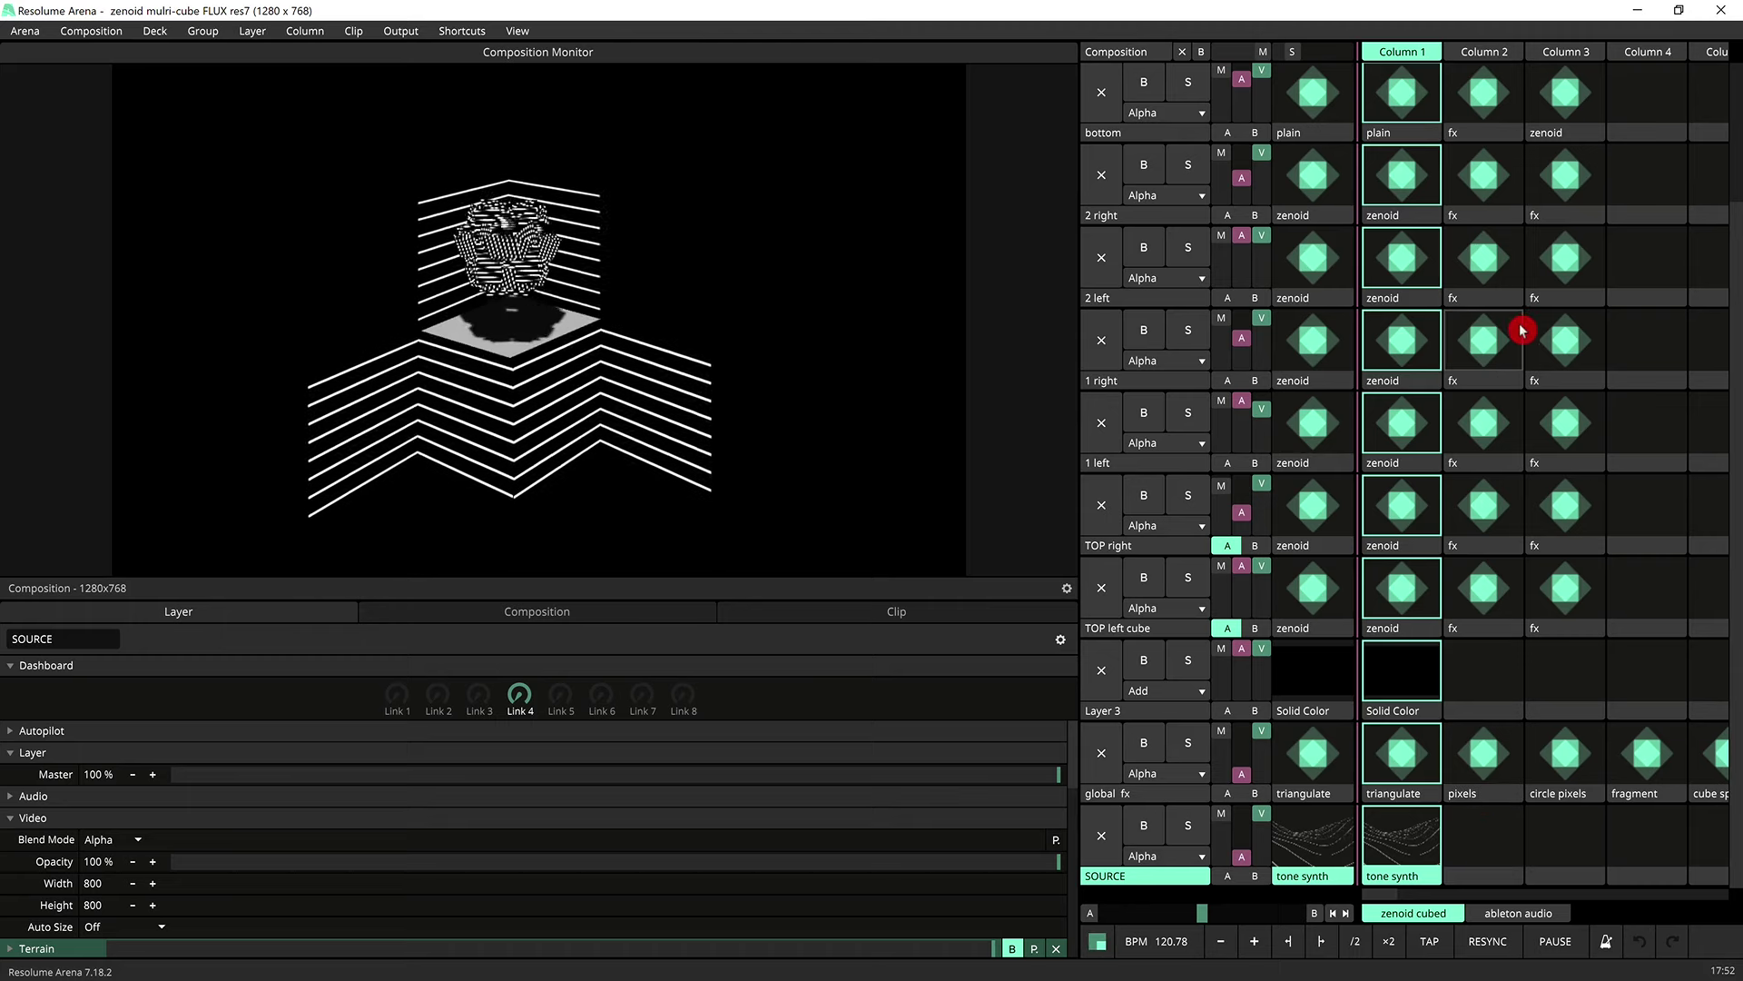
scroll(1522, 329, up, 2)
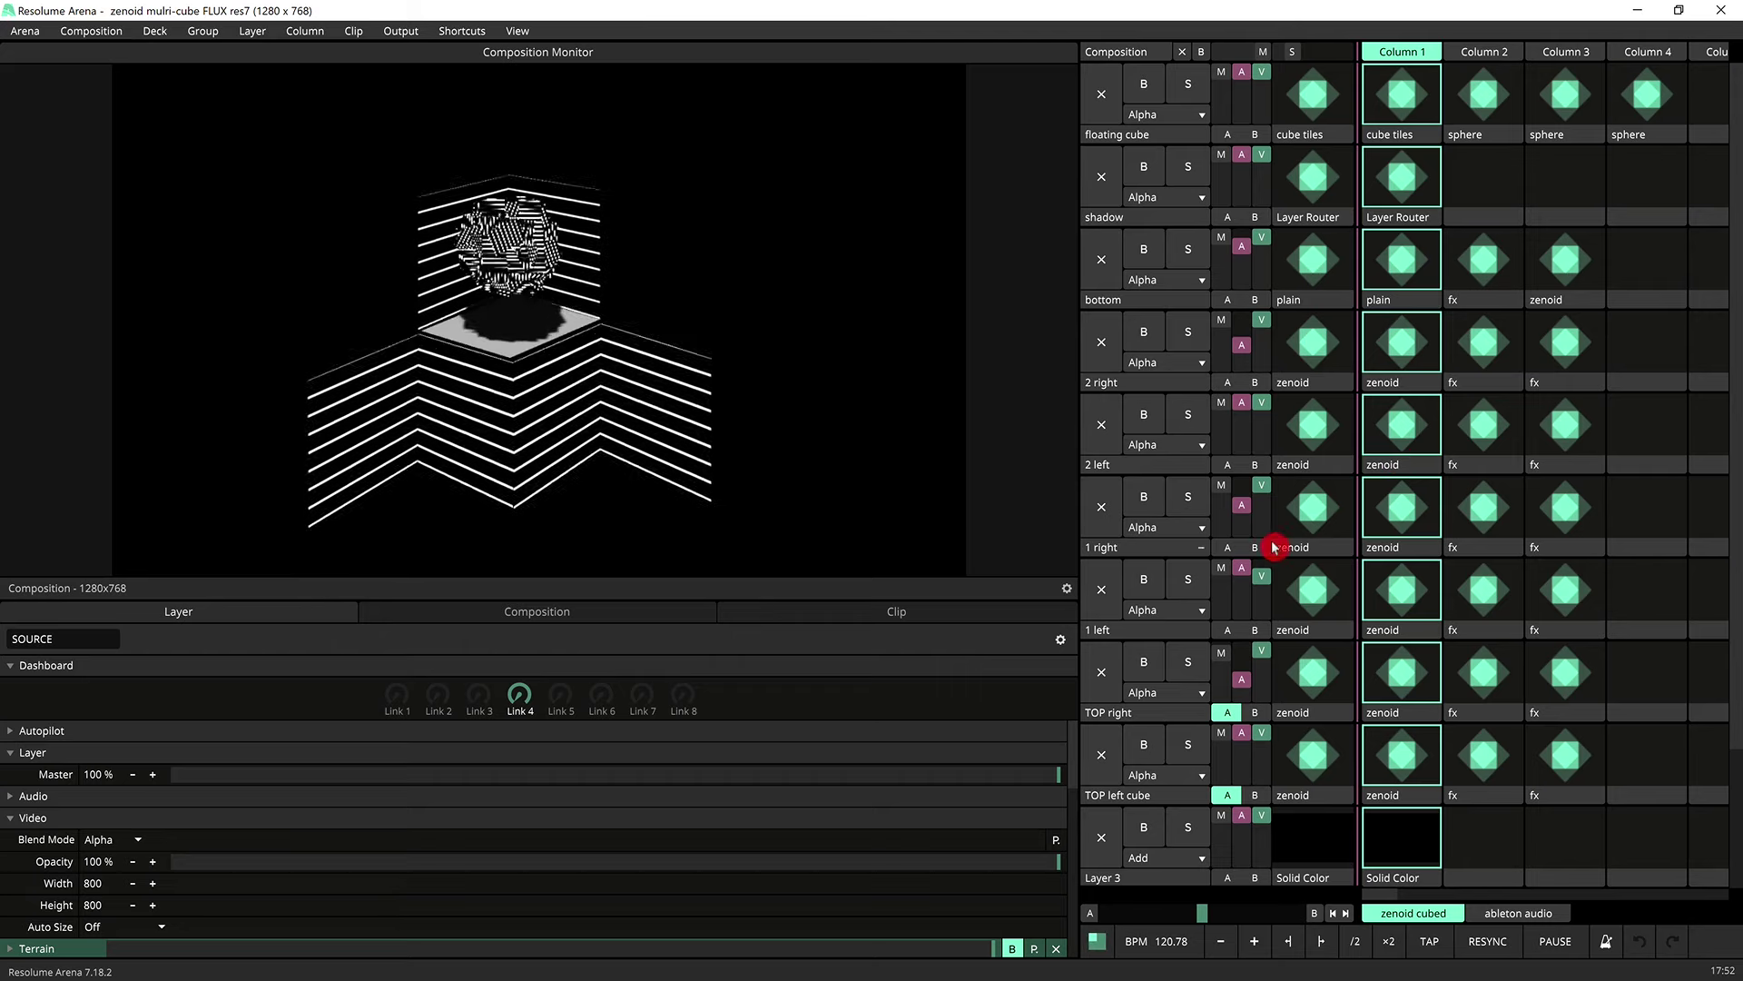
scroll(1519, 469, down, 2)
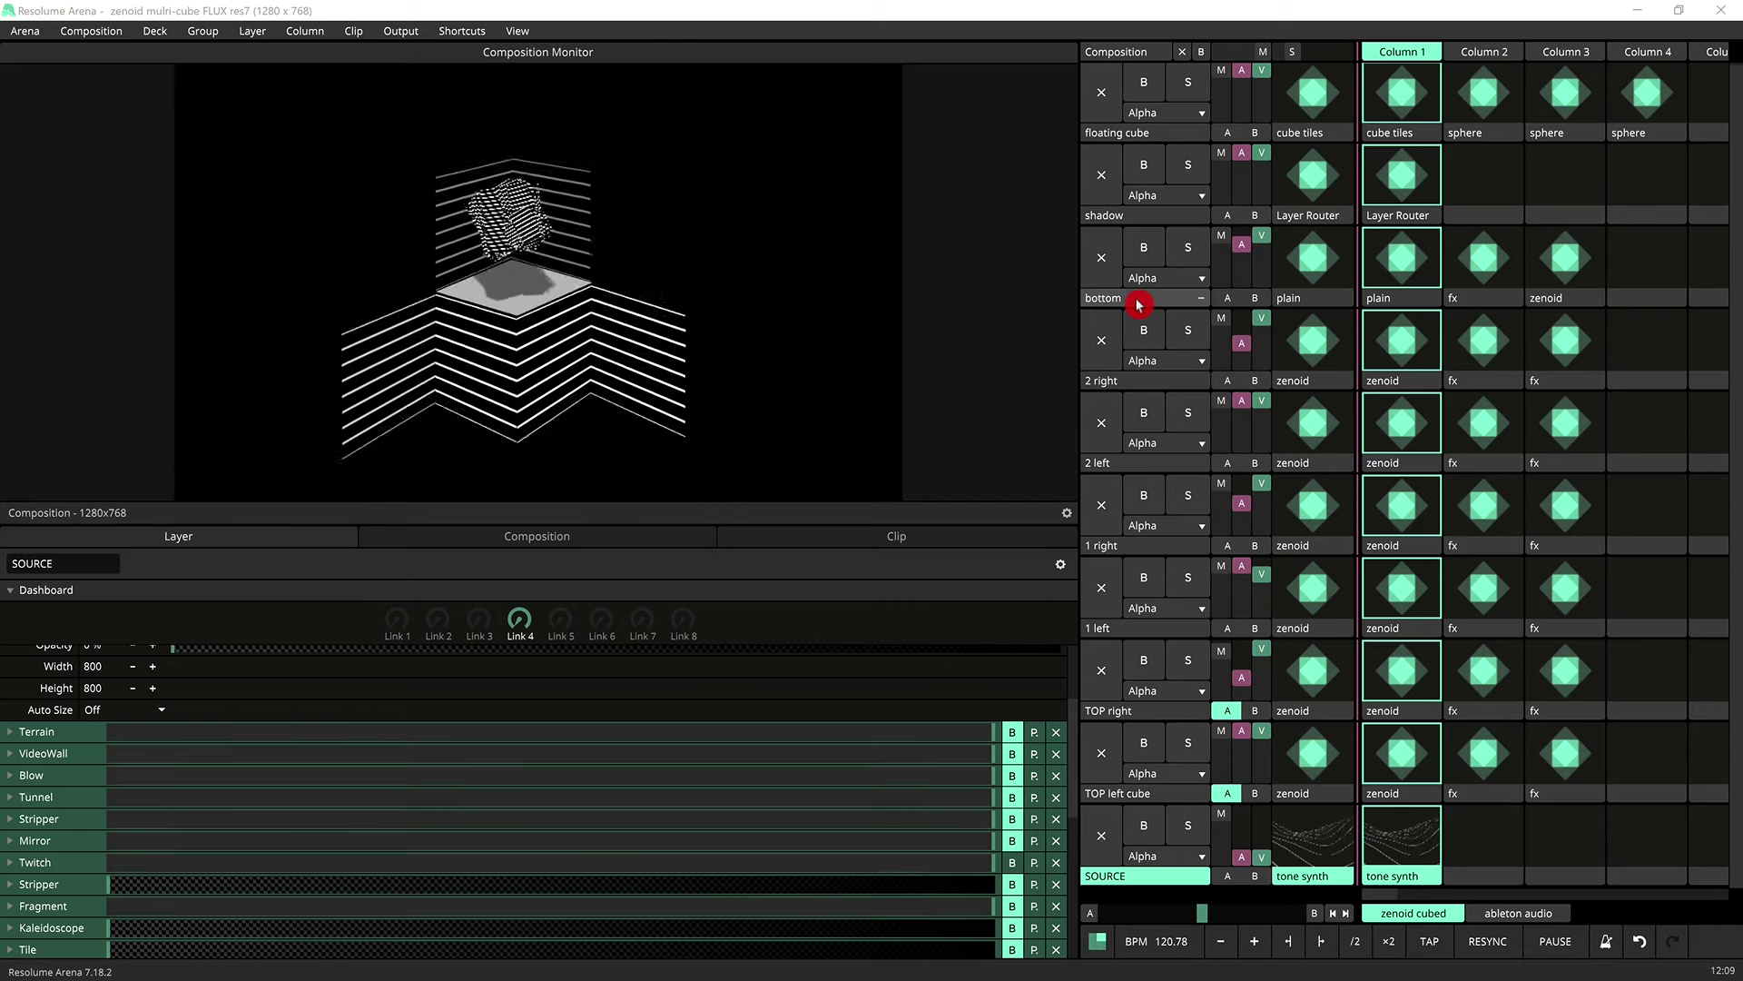
click(1142, 385)
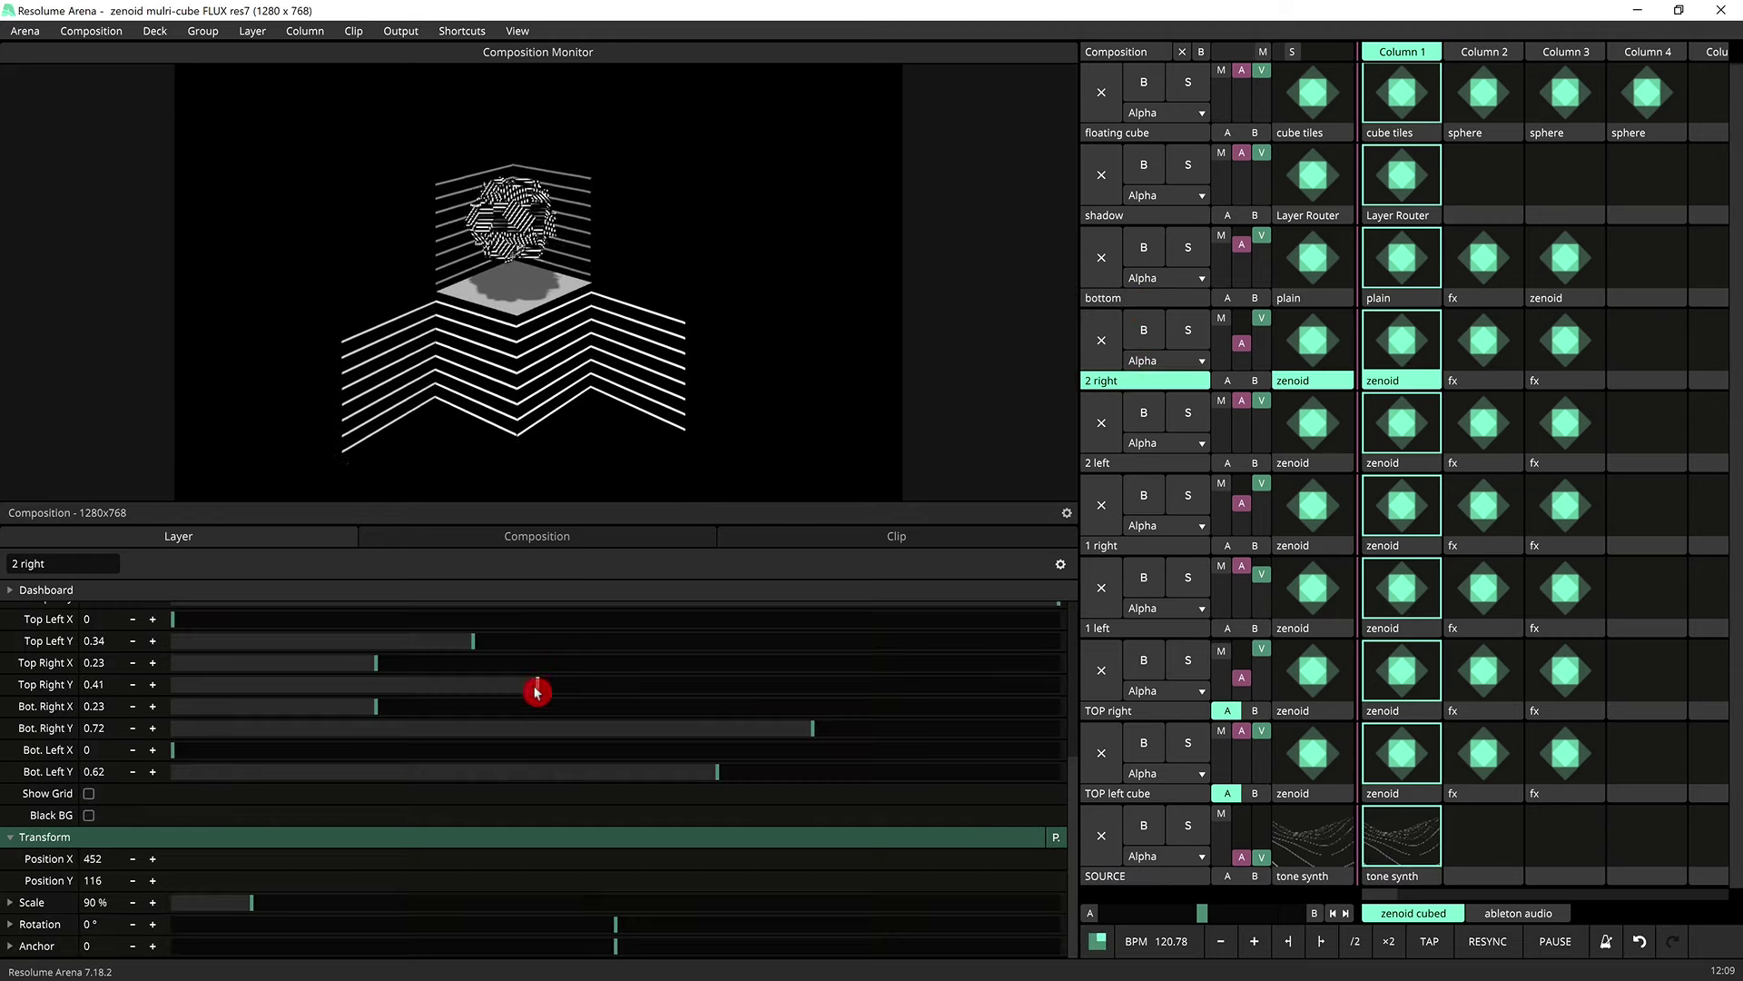
scroll(394, 760, up, 5)
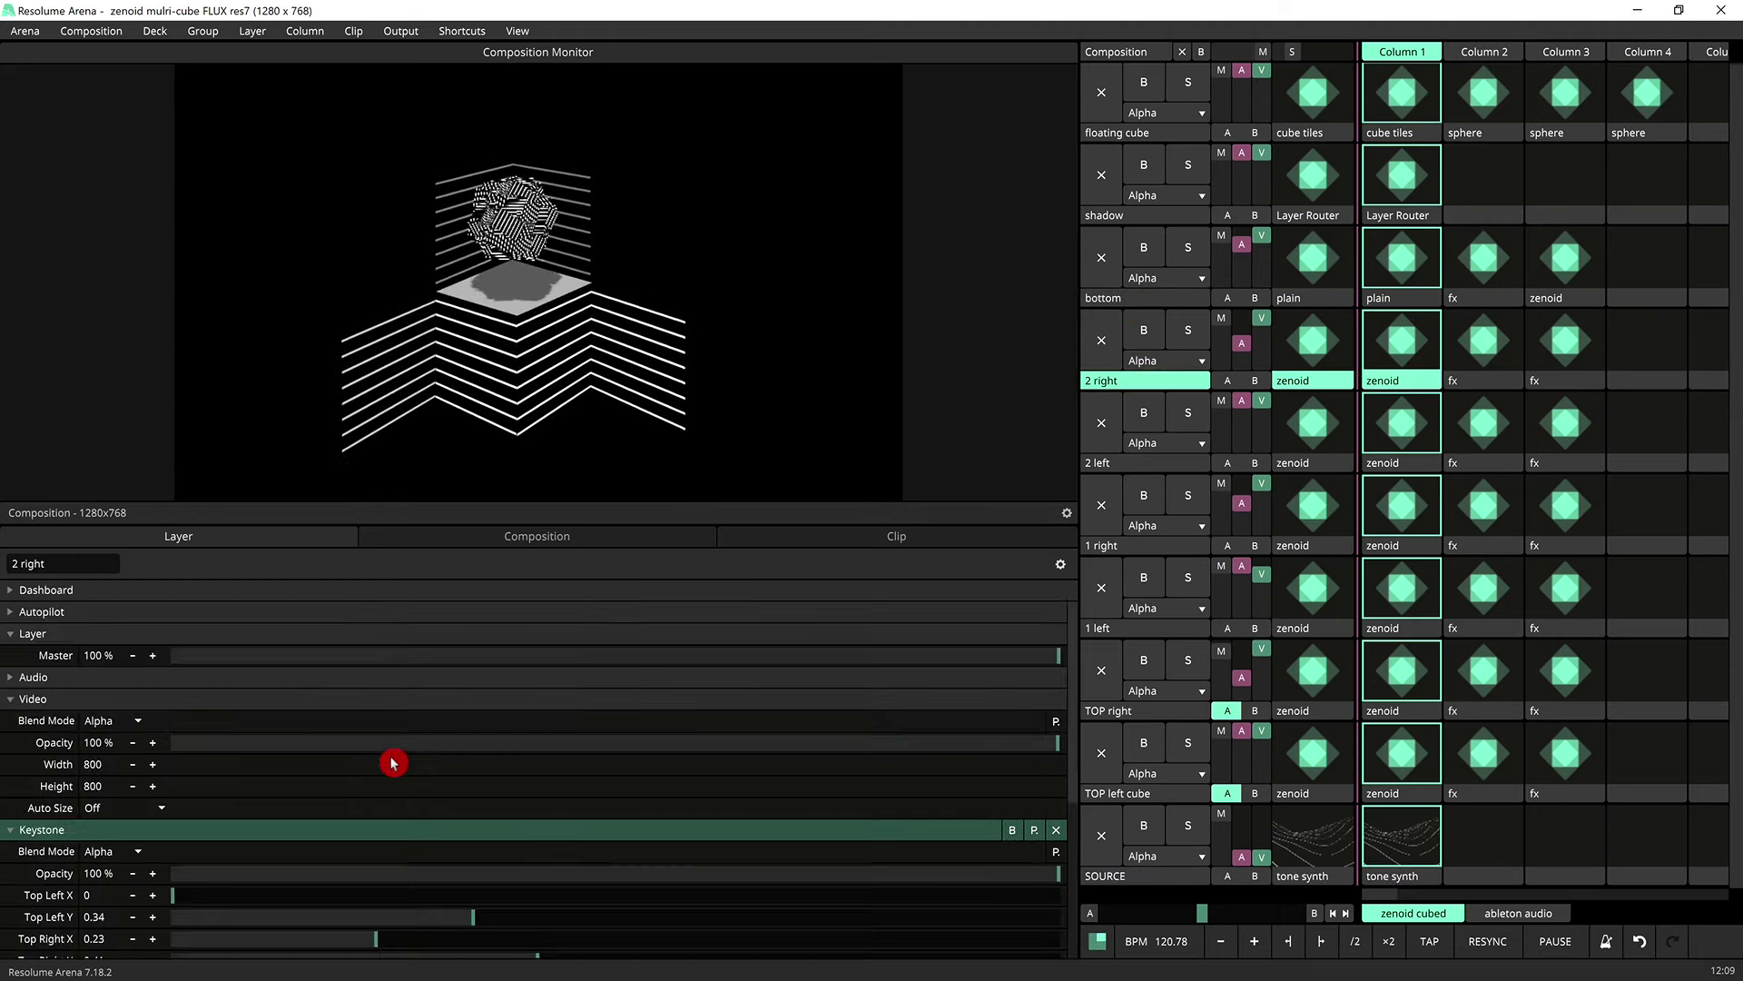
scroll(393, 761, down, 5)
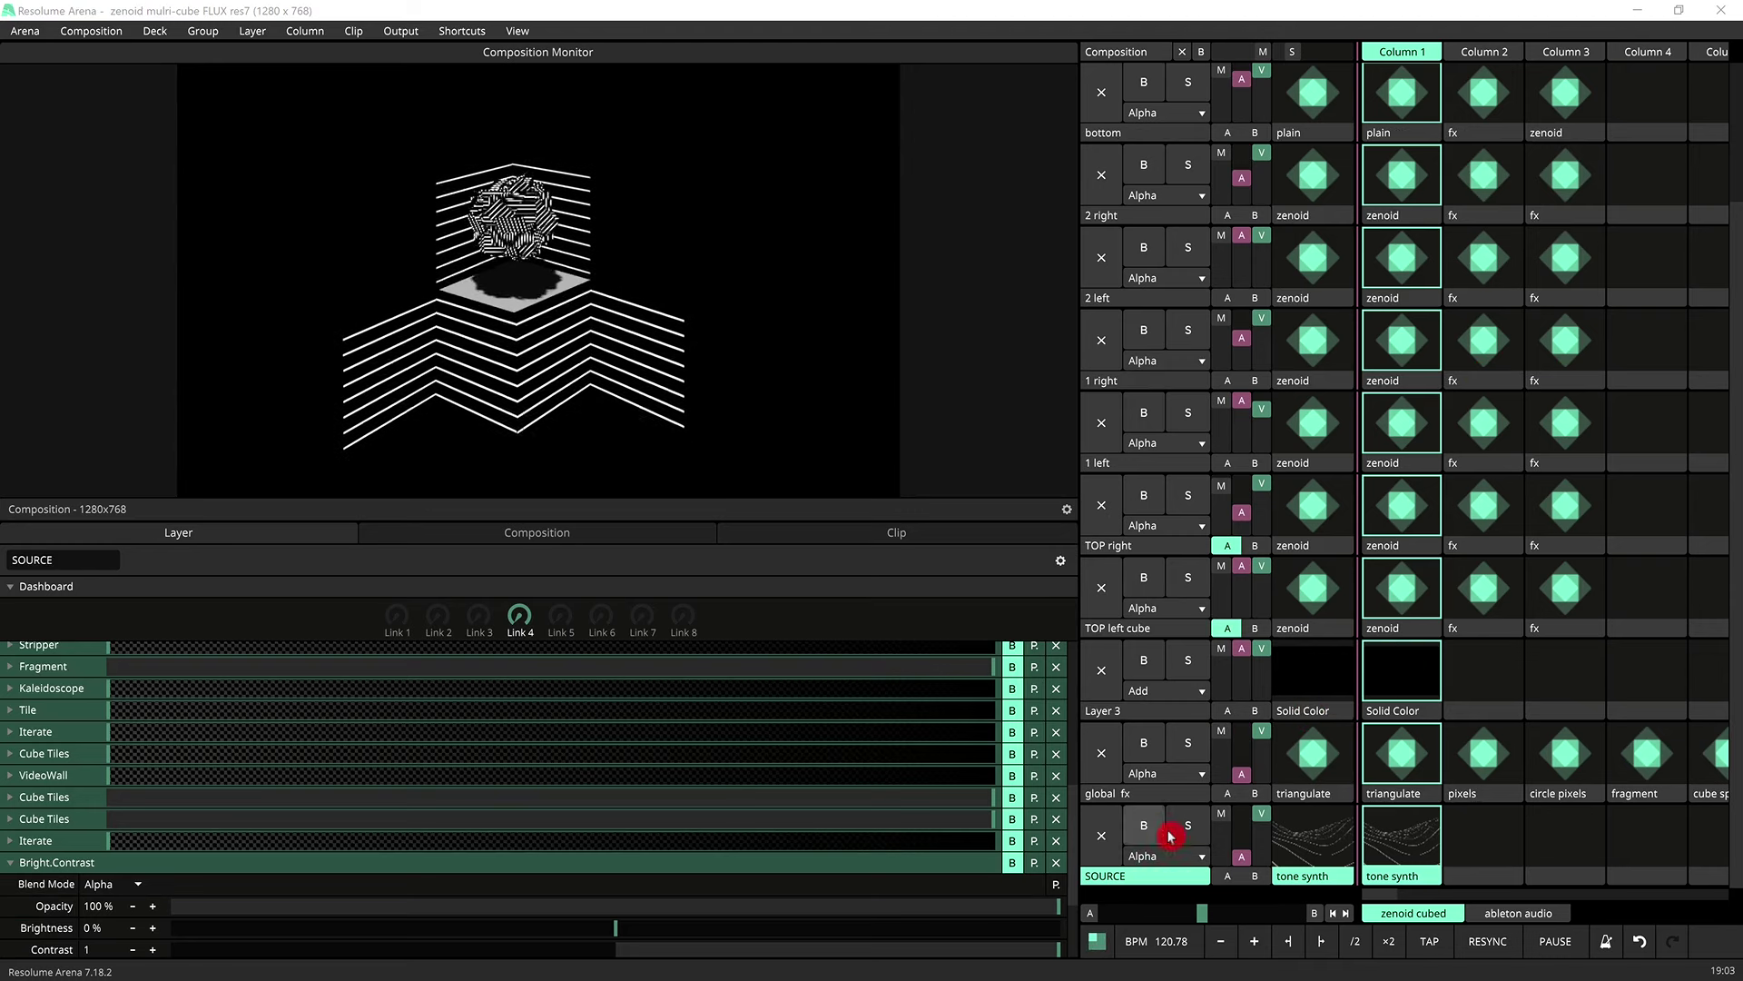
Solo the SOURCE layer and bypass its stacked effects from VideoWall down to Stripper.
click(1191, 827)
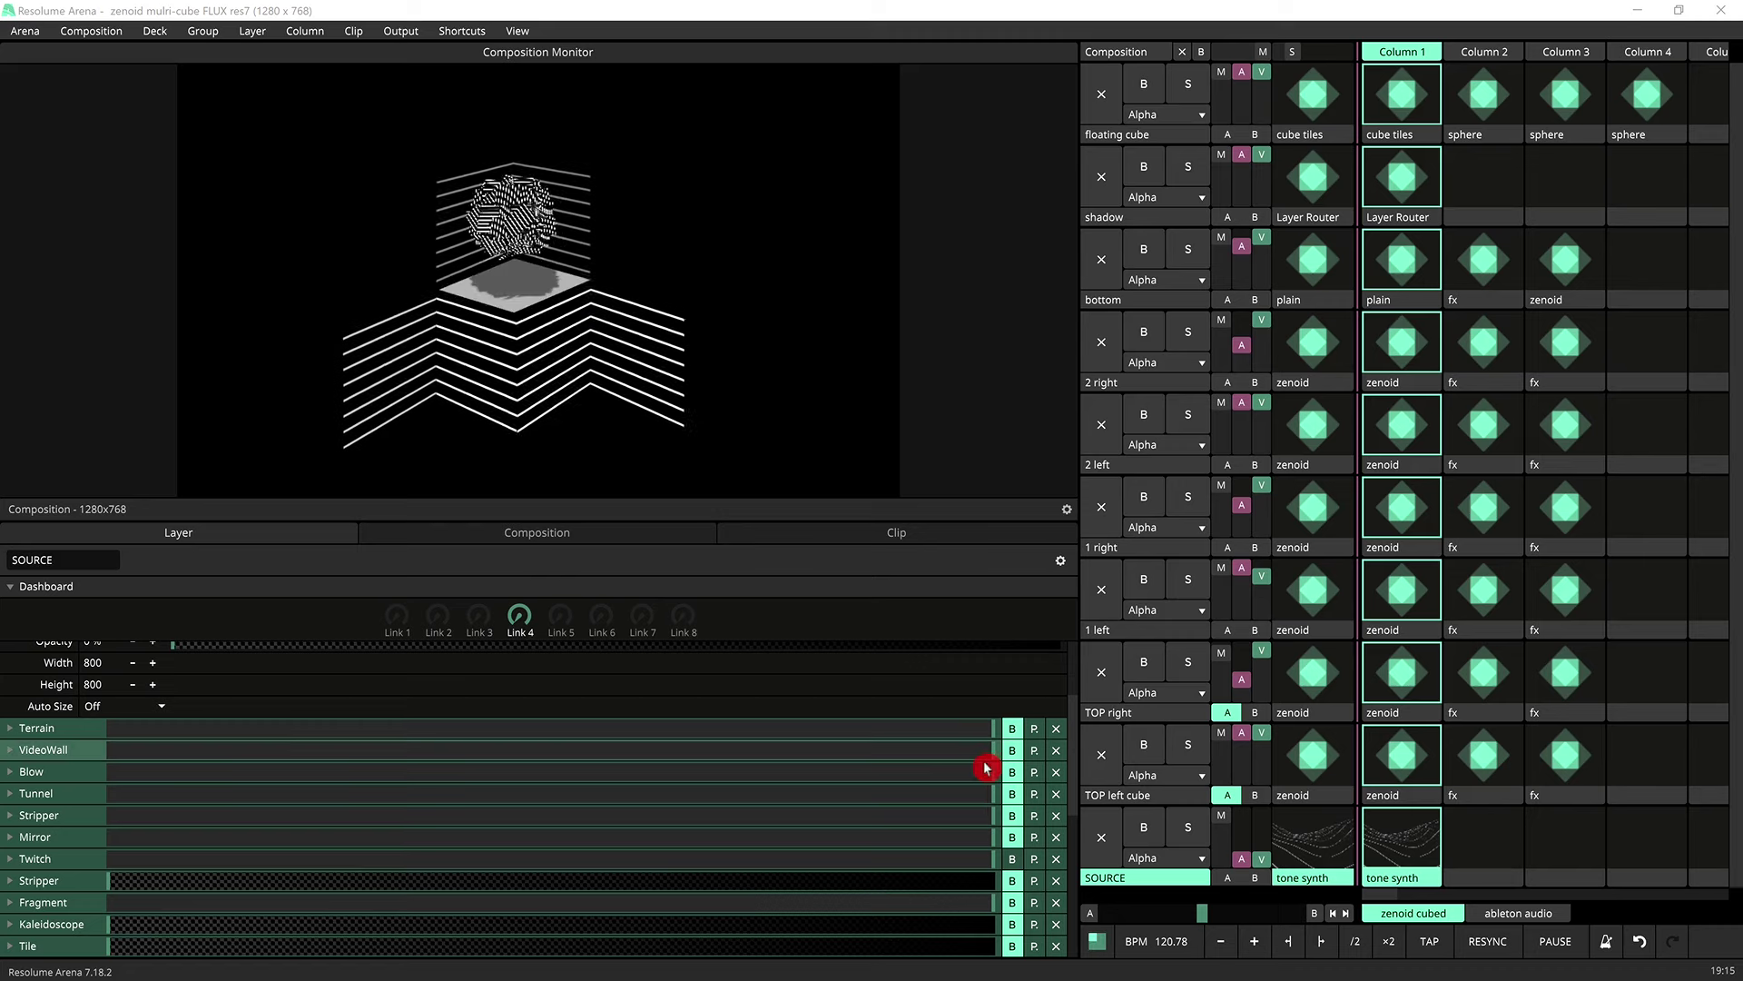
mouse_move(1014, 760)
mouse_down()
mouse_move(1016, 802)
mouse_move(1018, 724)
mouse_move(1014, 753)
mouse_move(990, 747)
mouse_move(1027, 720)
mouse_up()
Bypass every cube layer, from TOP left cube up through floating cube.
click(1231, 647)
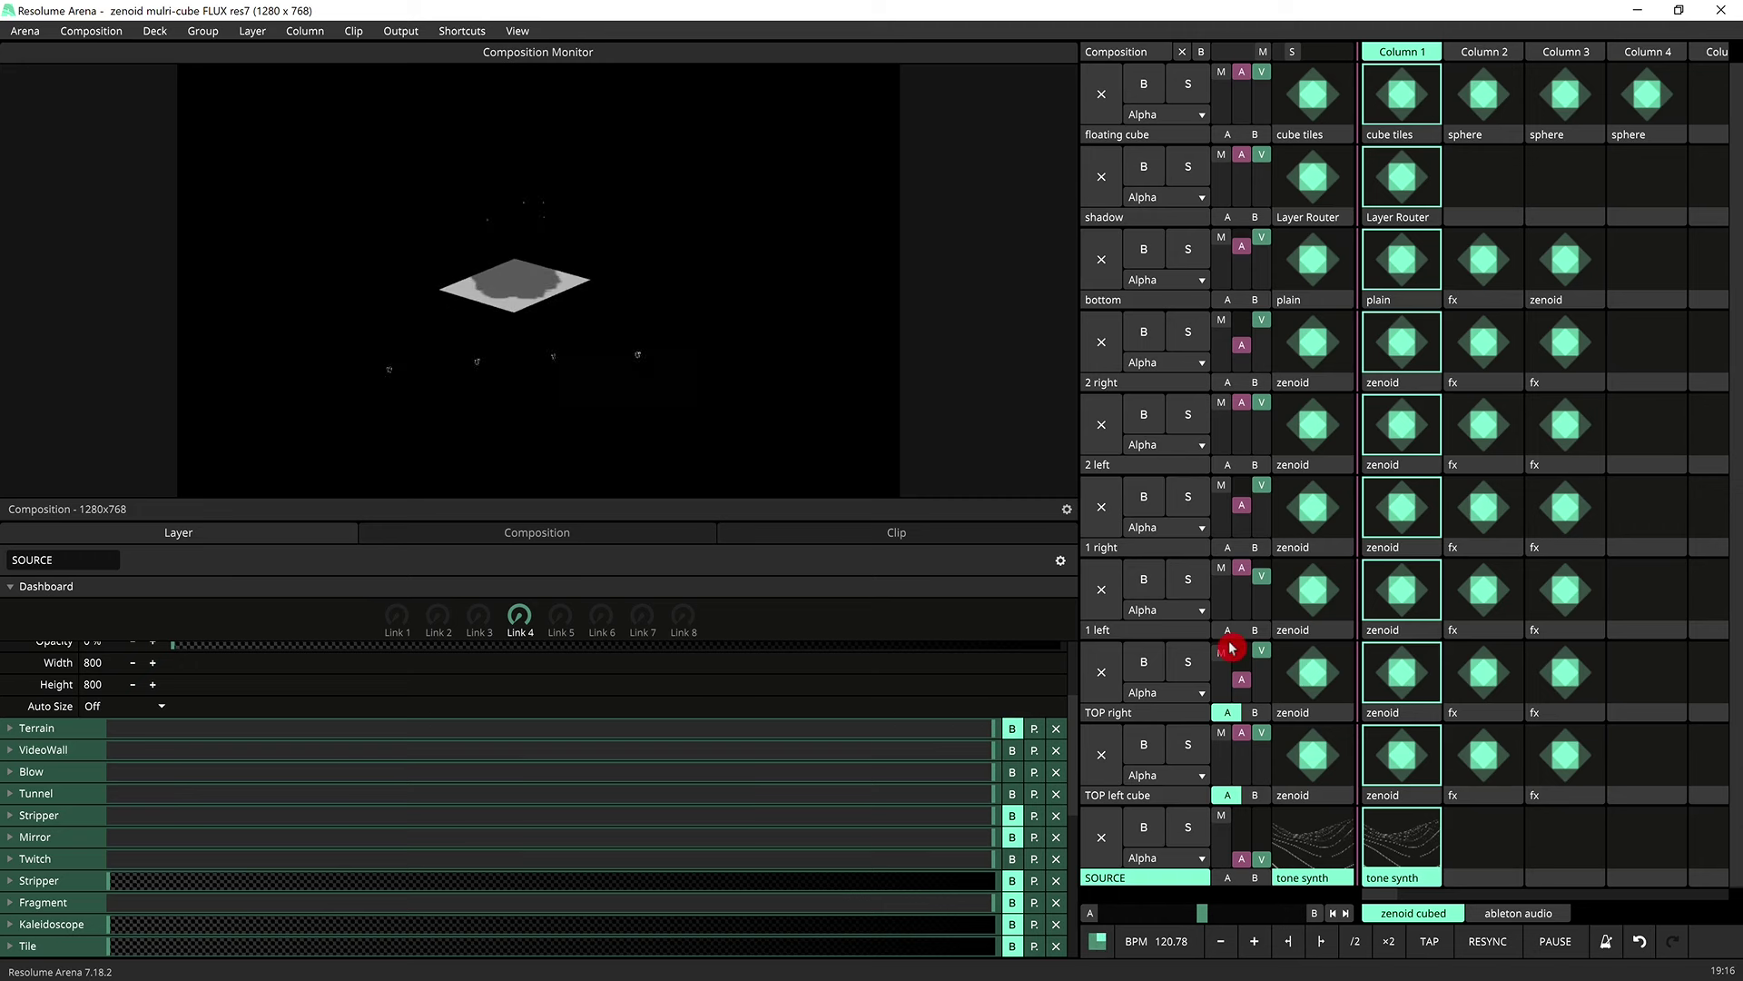
click(1292, 720)
click(1146, 745)
click(1146, 746)
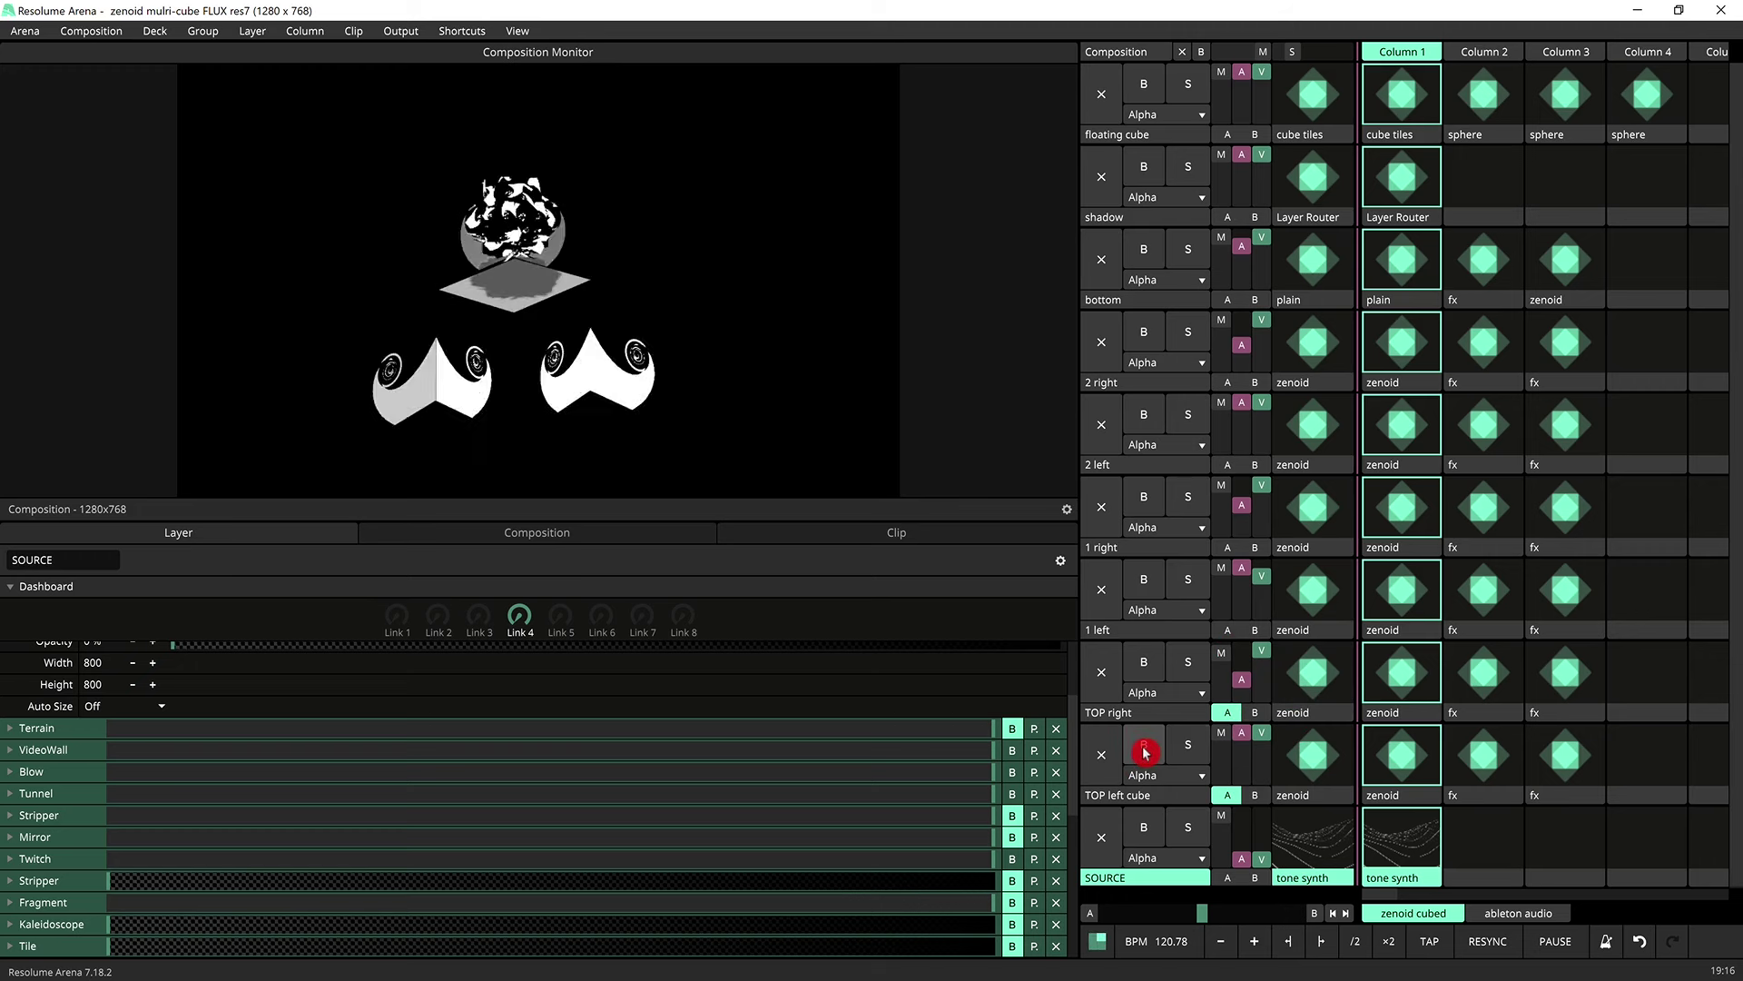
click(1145, 745)
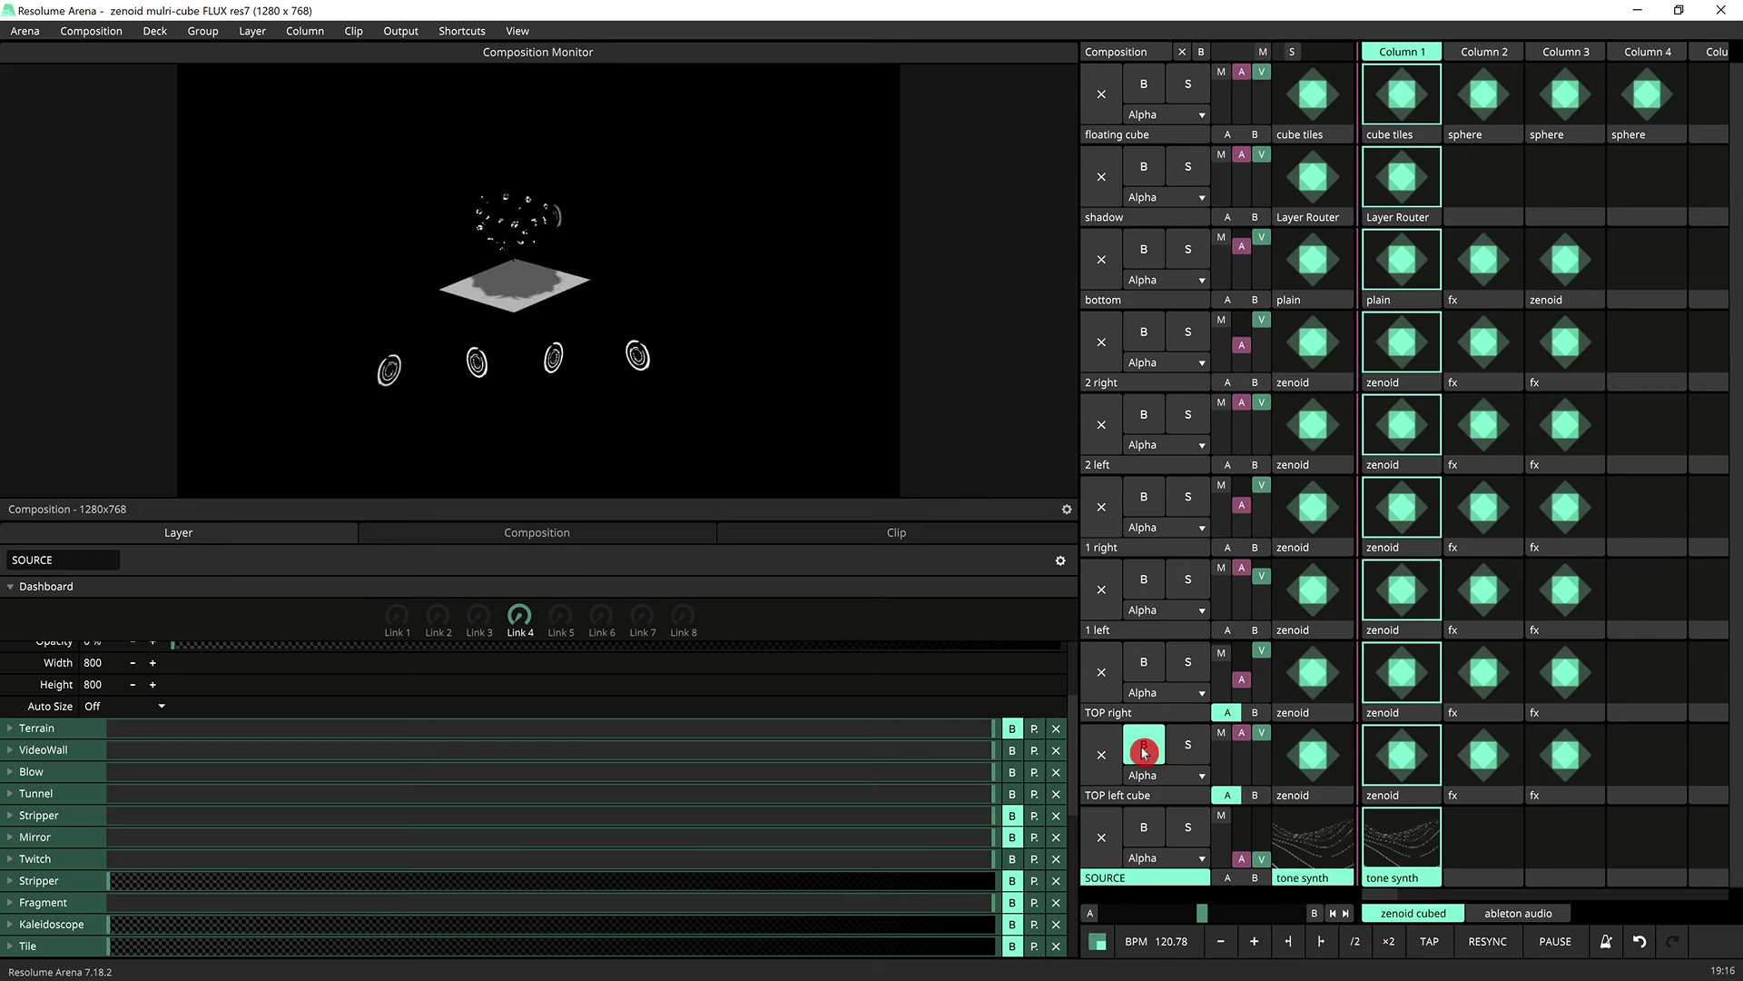
click(1150, 674)
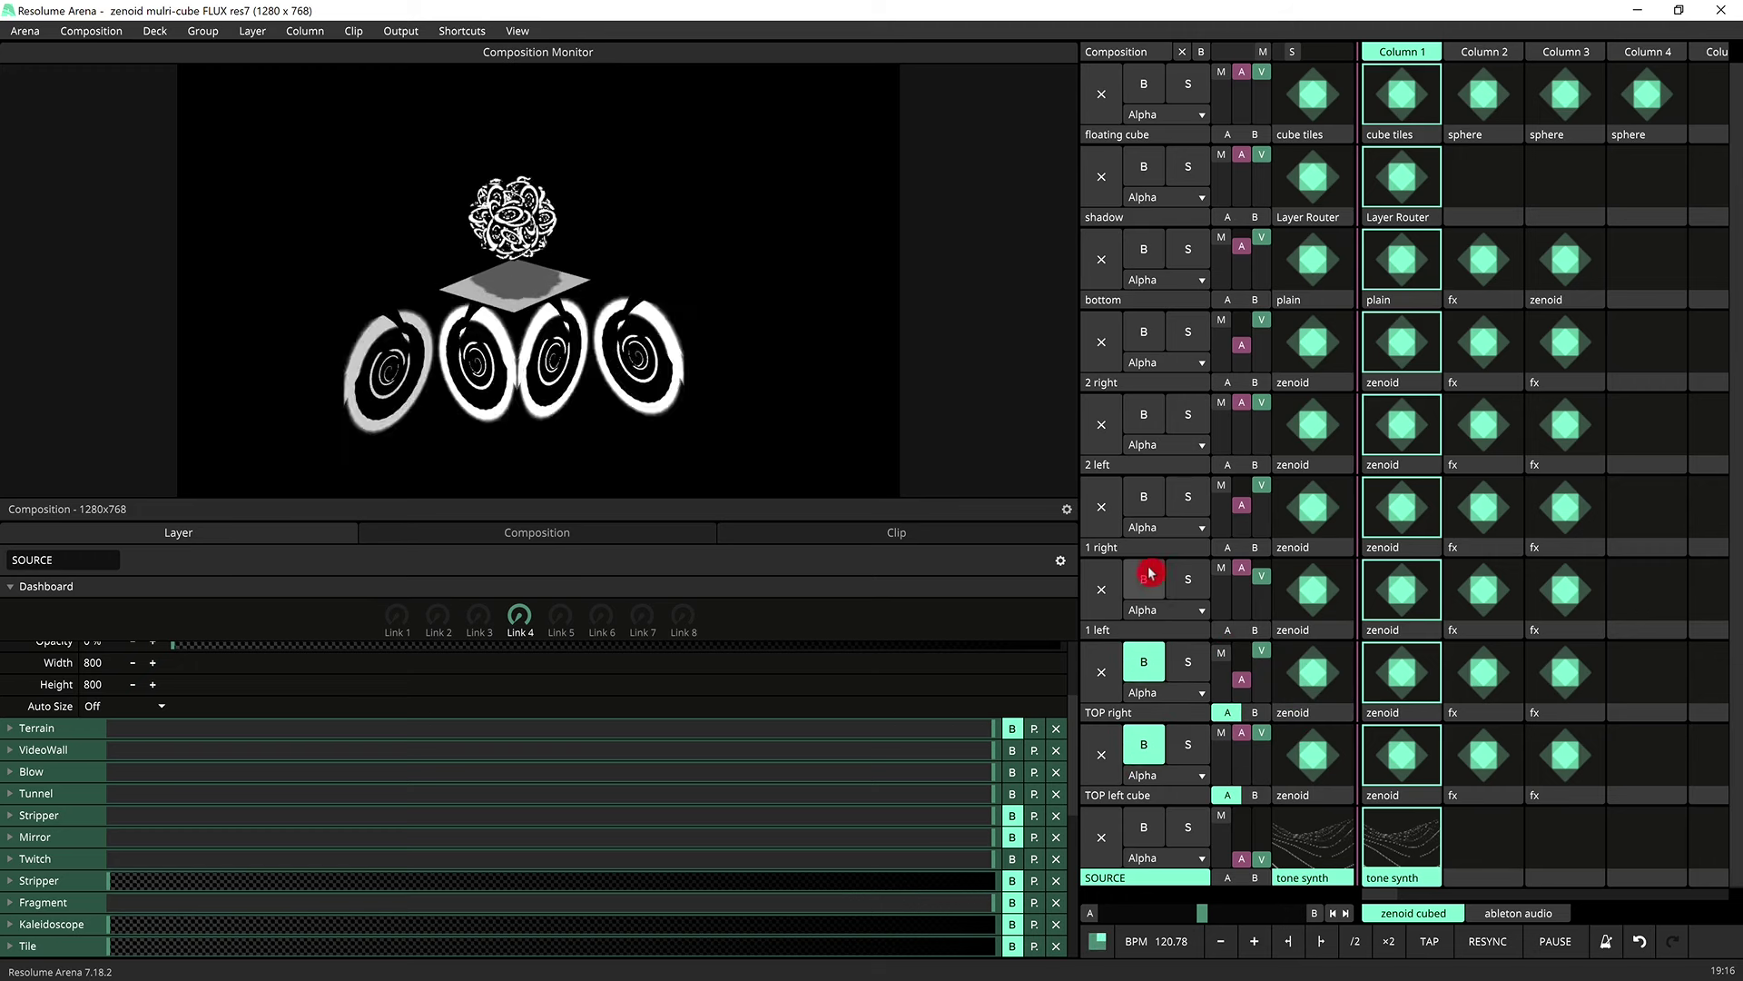
click(1147, 573)
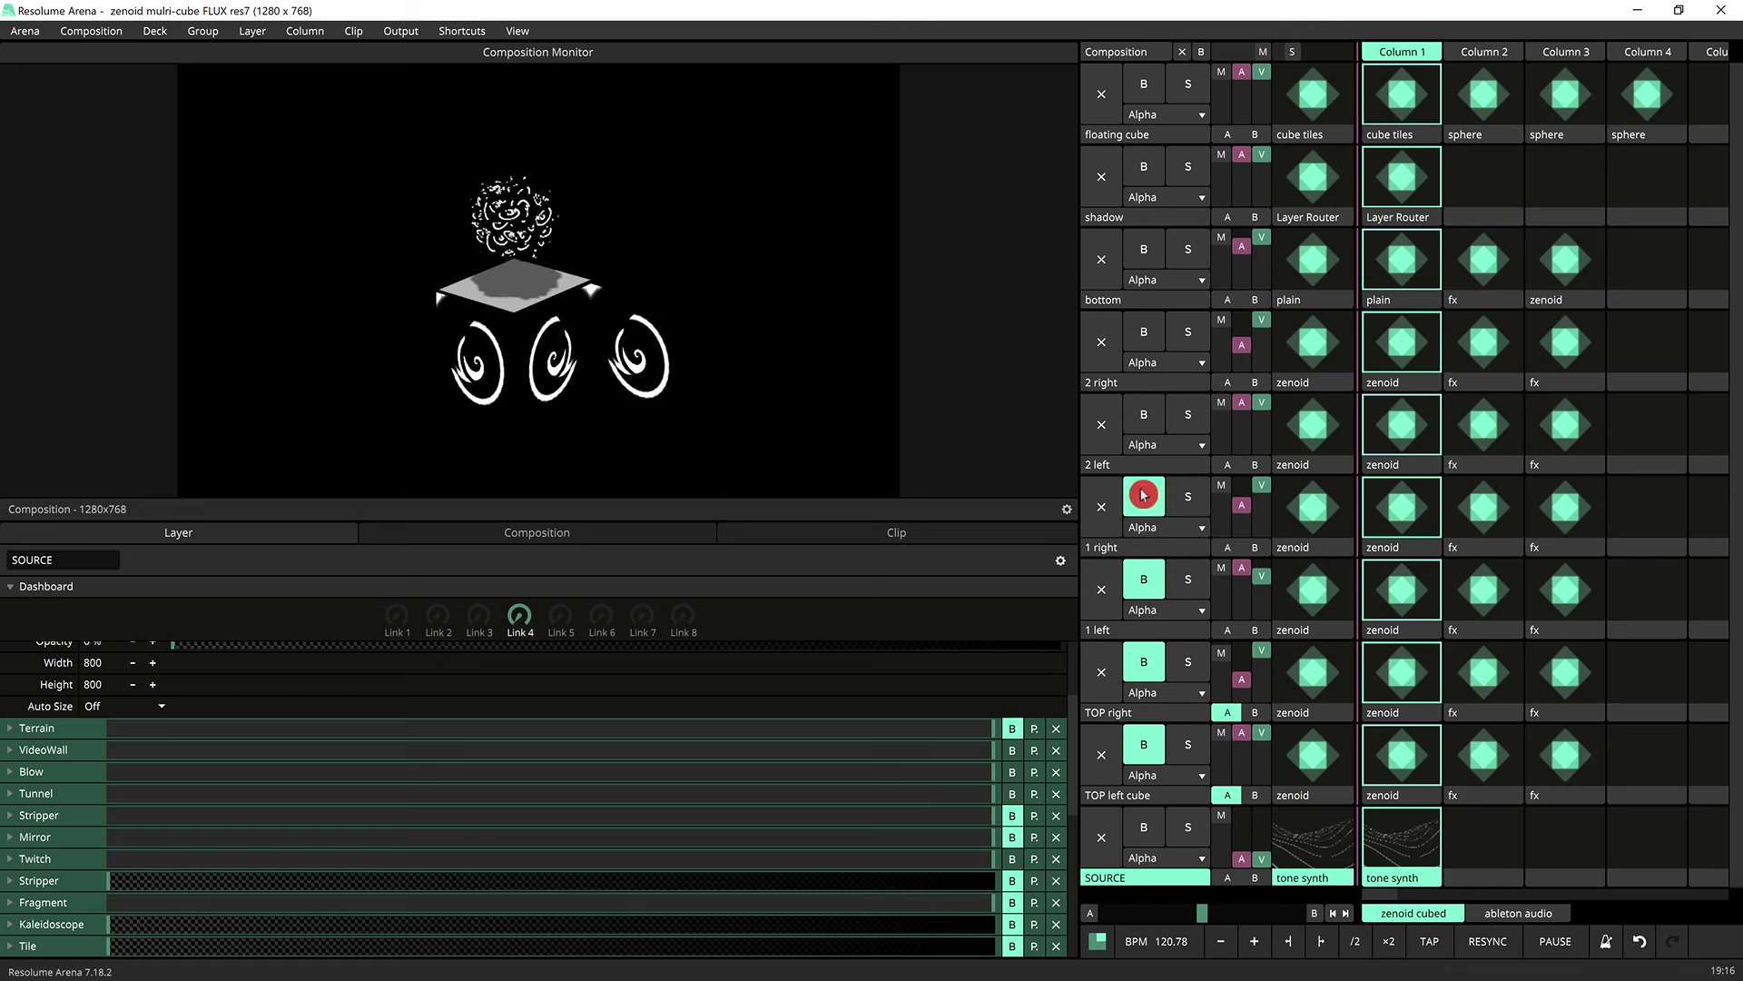
click(1143, 495)
click(1144, 416)
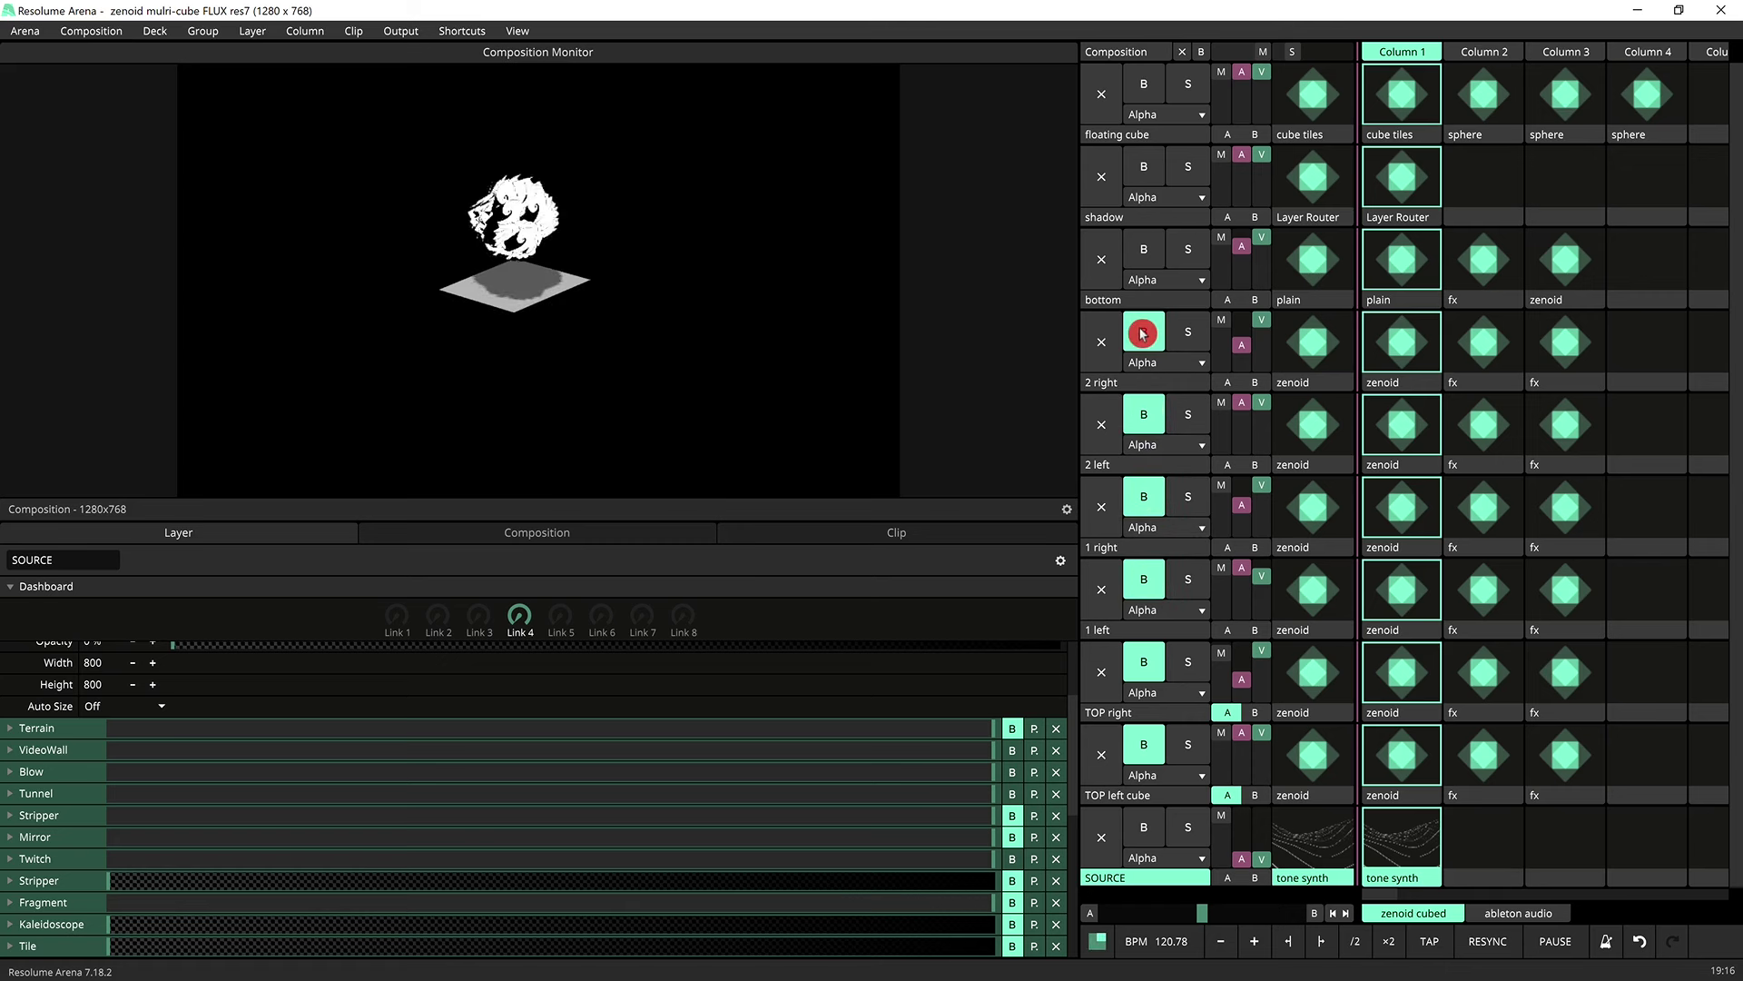
click(1142, 334)
click(1144, 249)
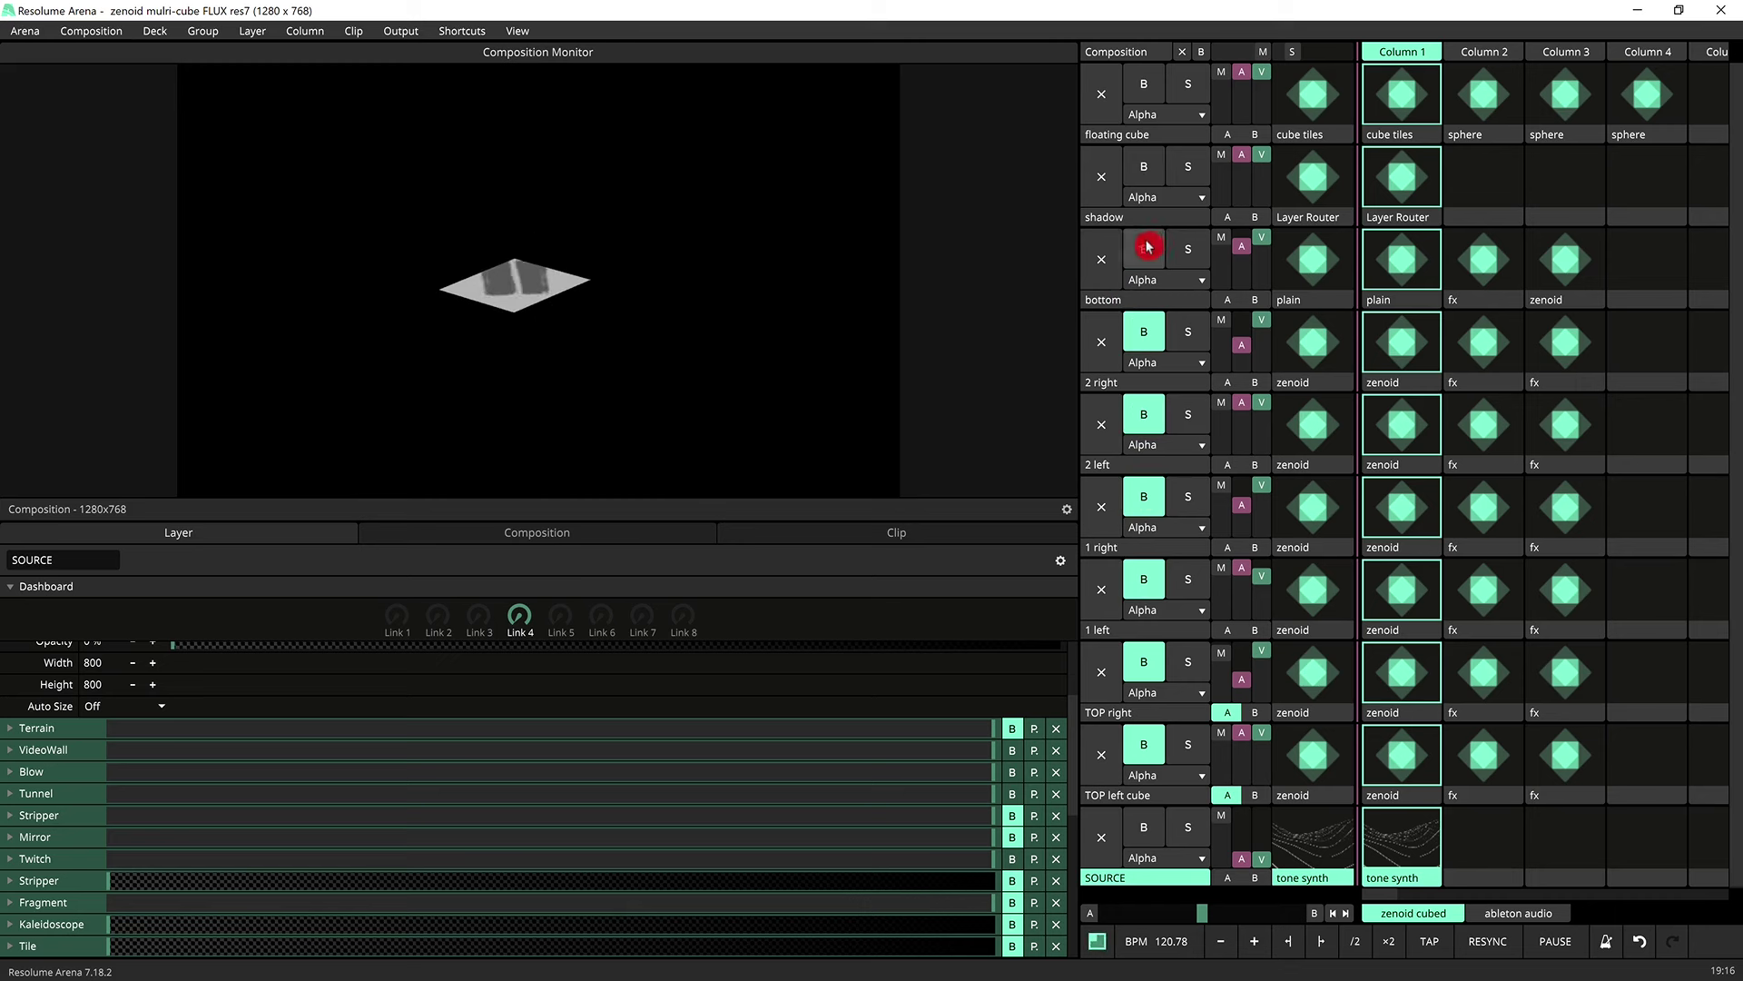
click(1144, 172)
click(1144, 83)
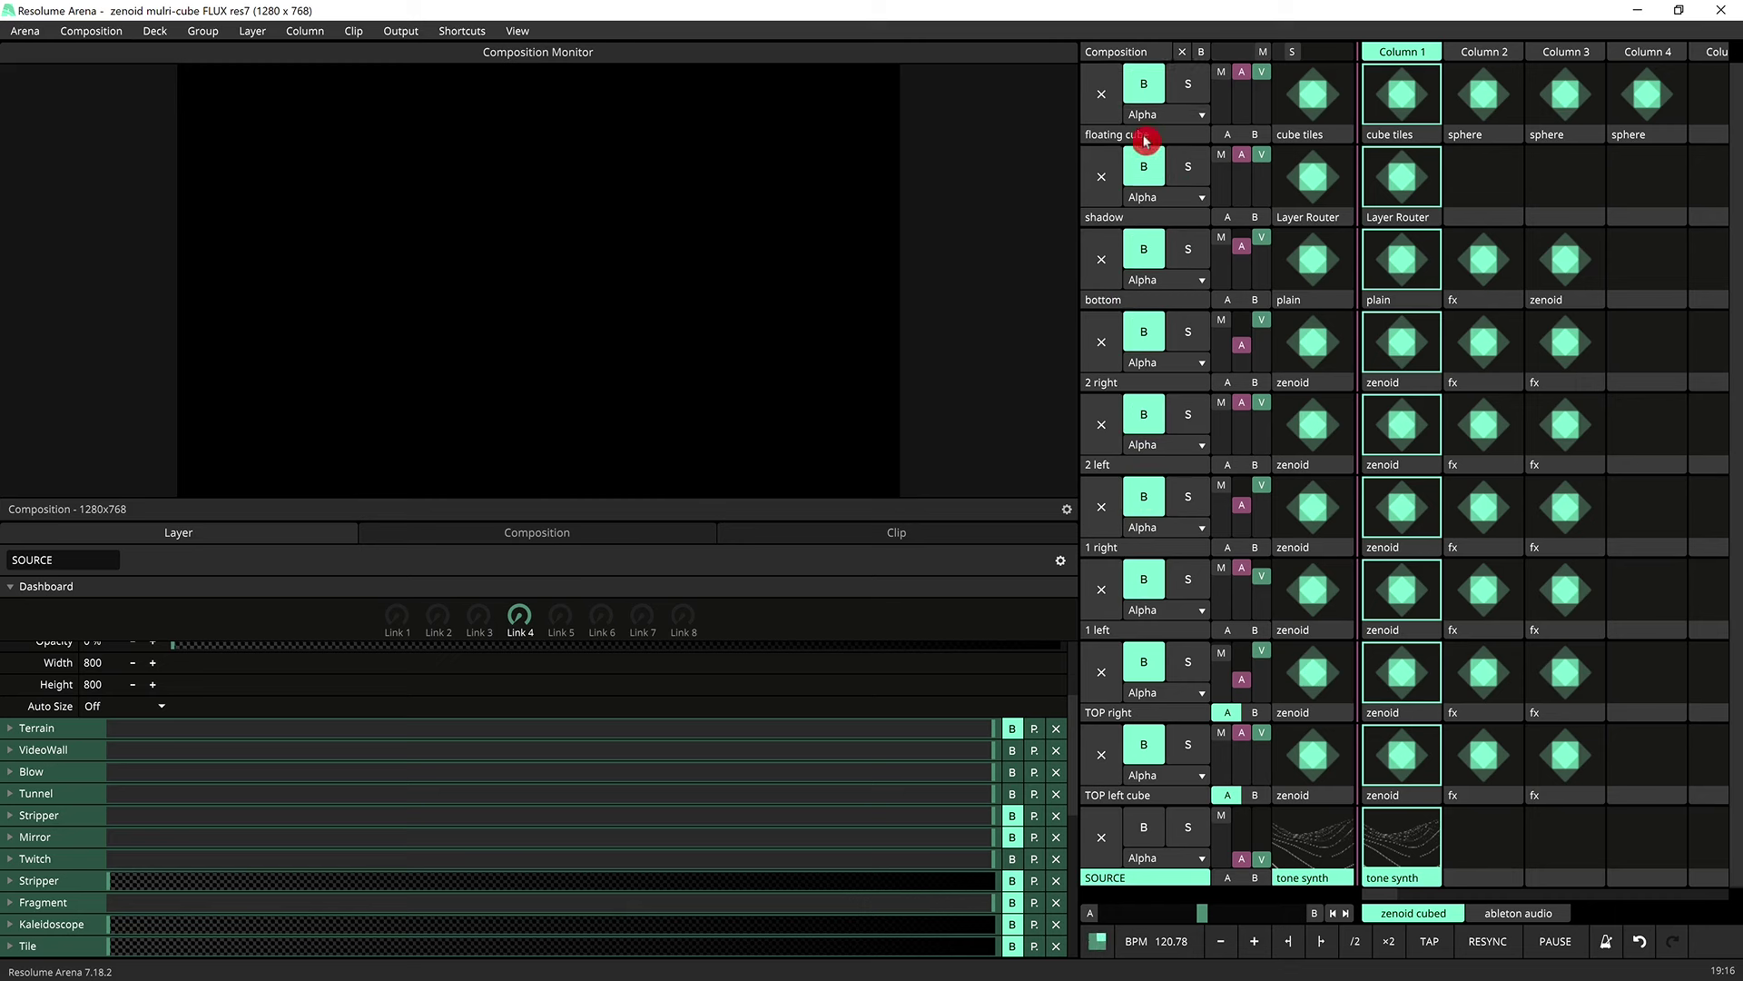
Re-enable TOP left cube, TOP right and 1 left, then show 1 left's Keystone settings.
click(1149, 745)
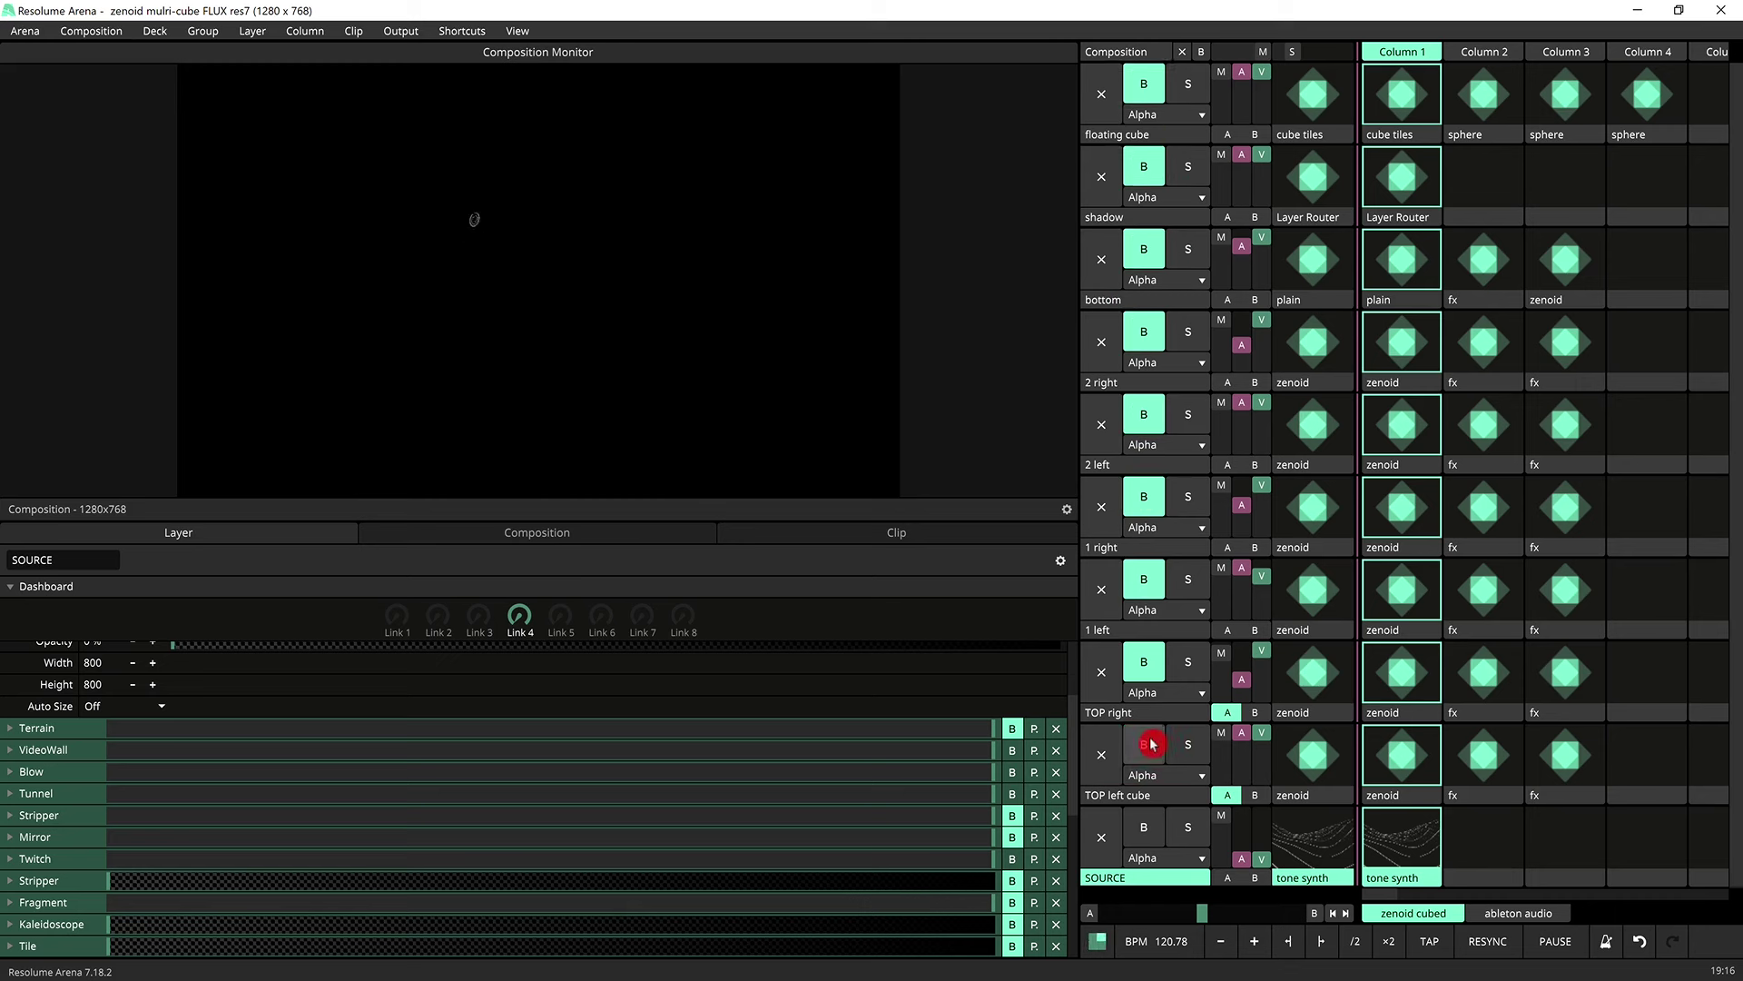
click(1144, 661)
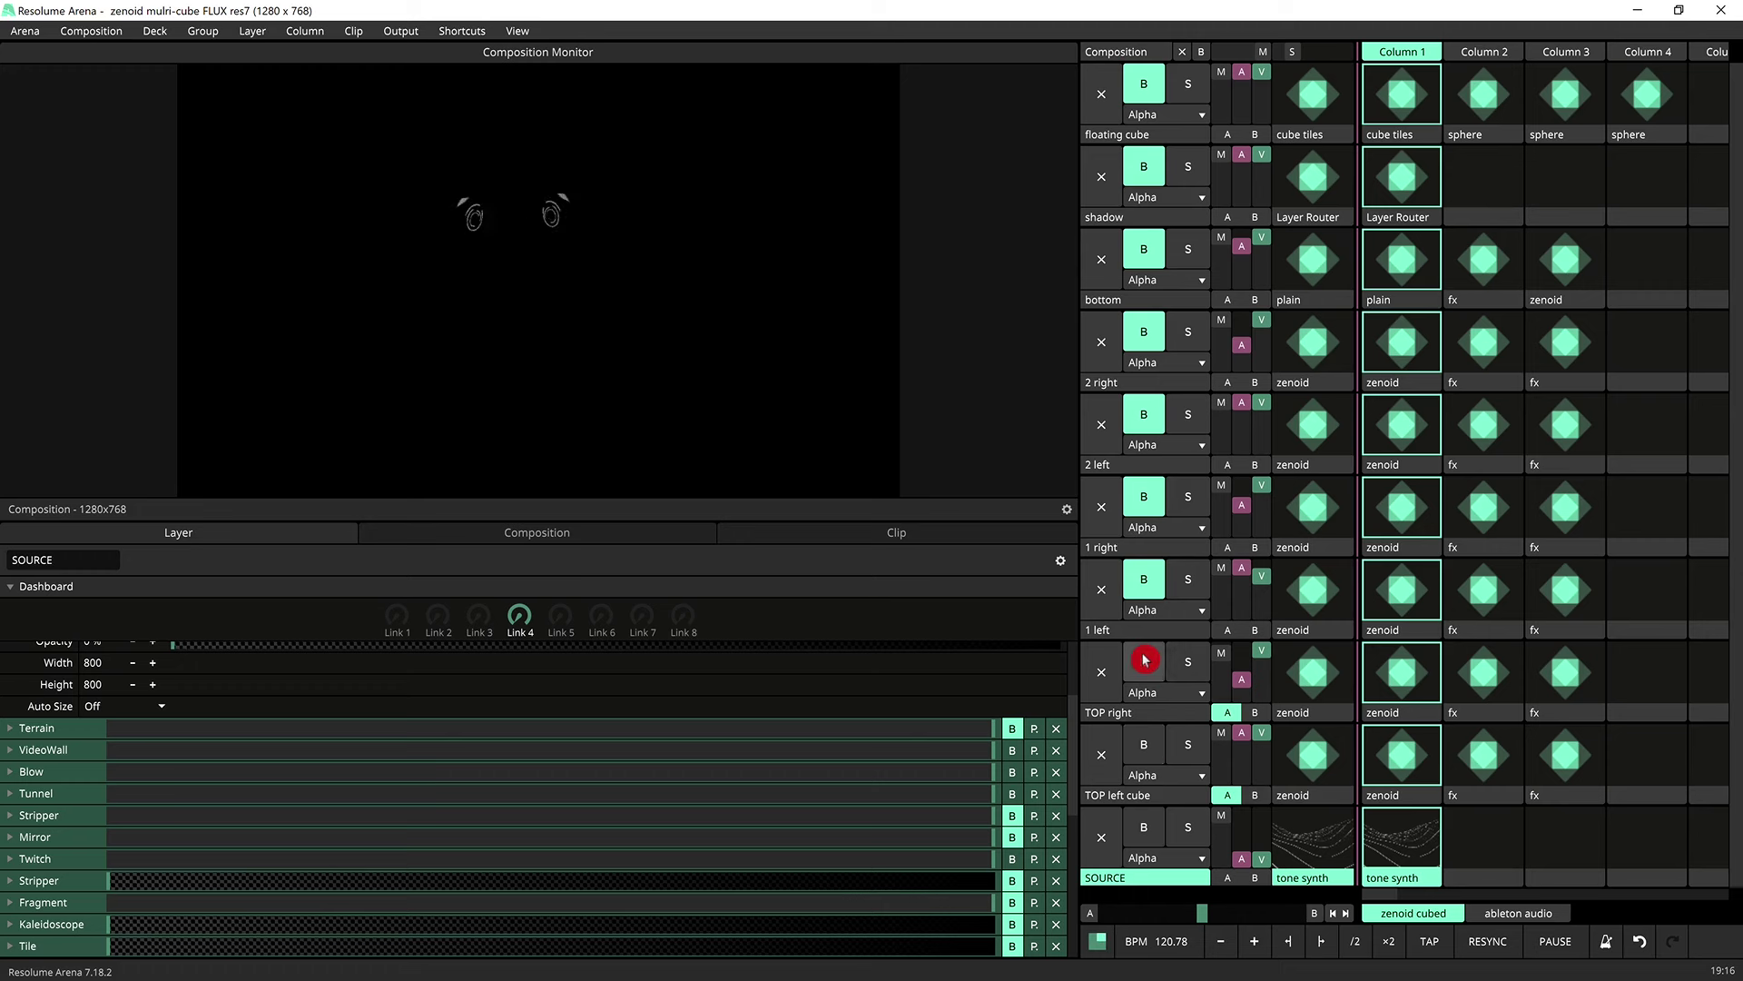
click(1145, 581)
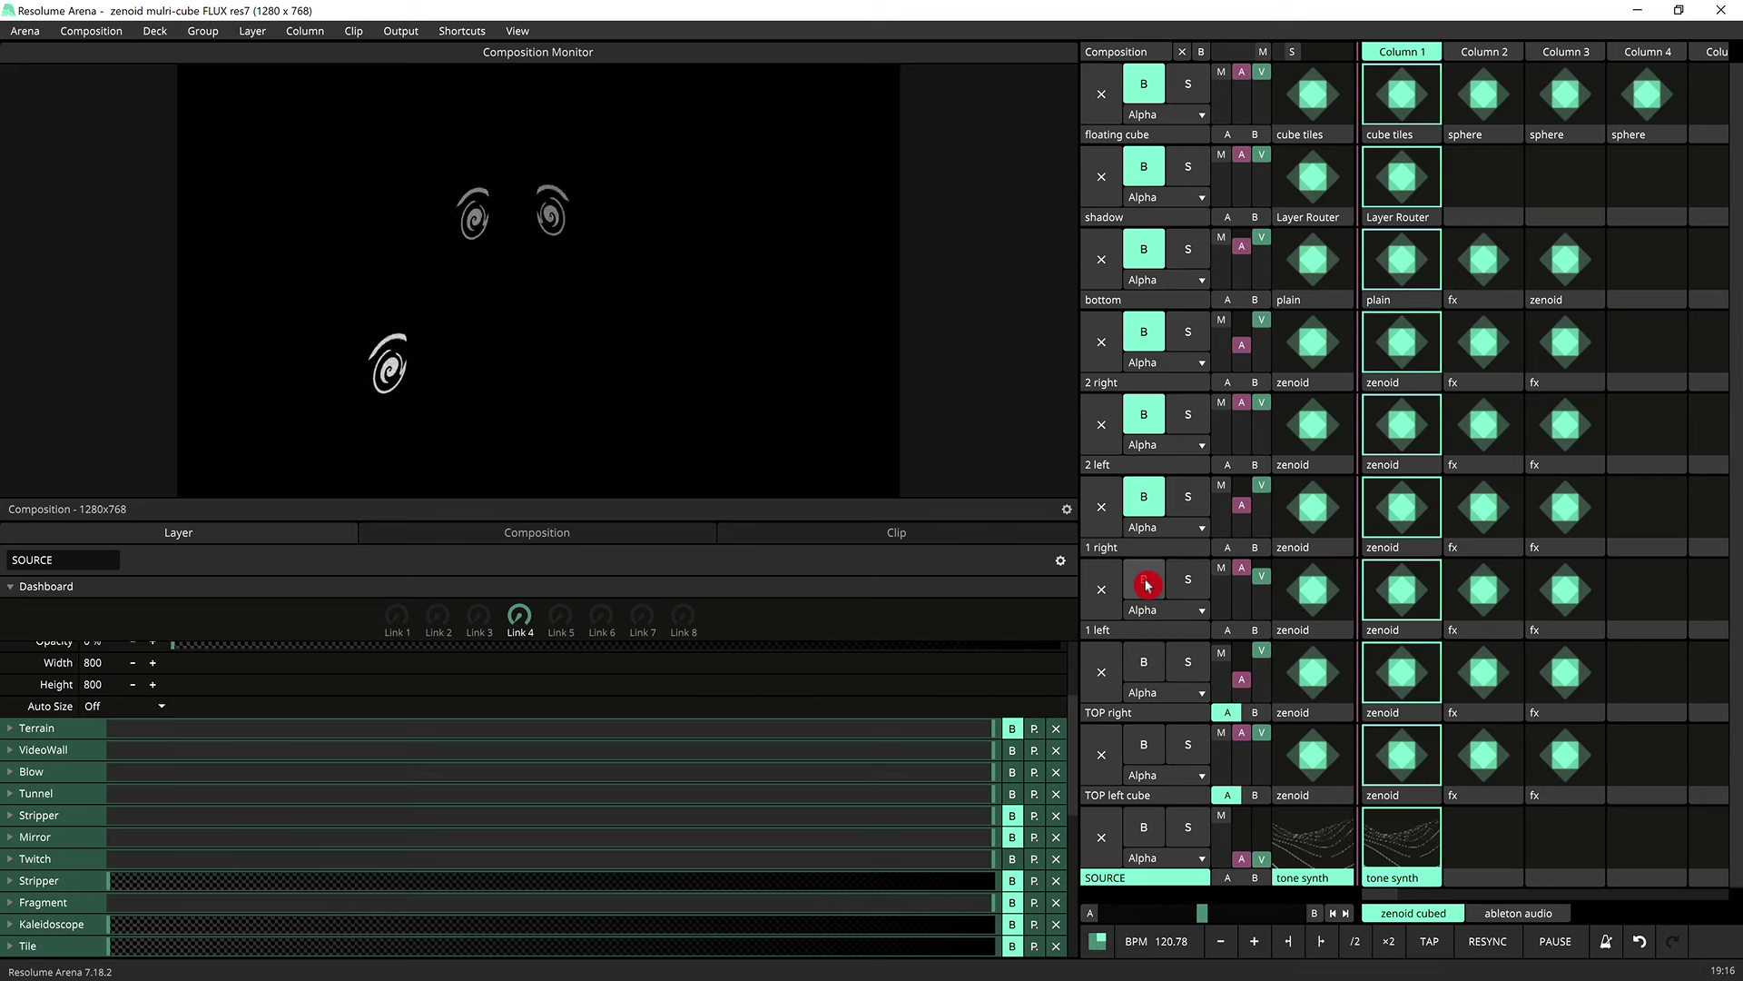
click(1146, 599)
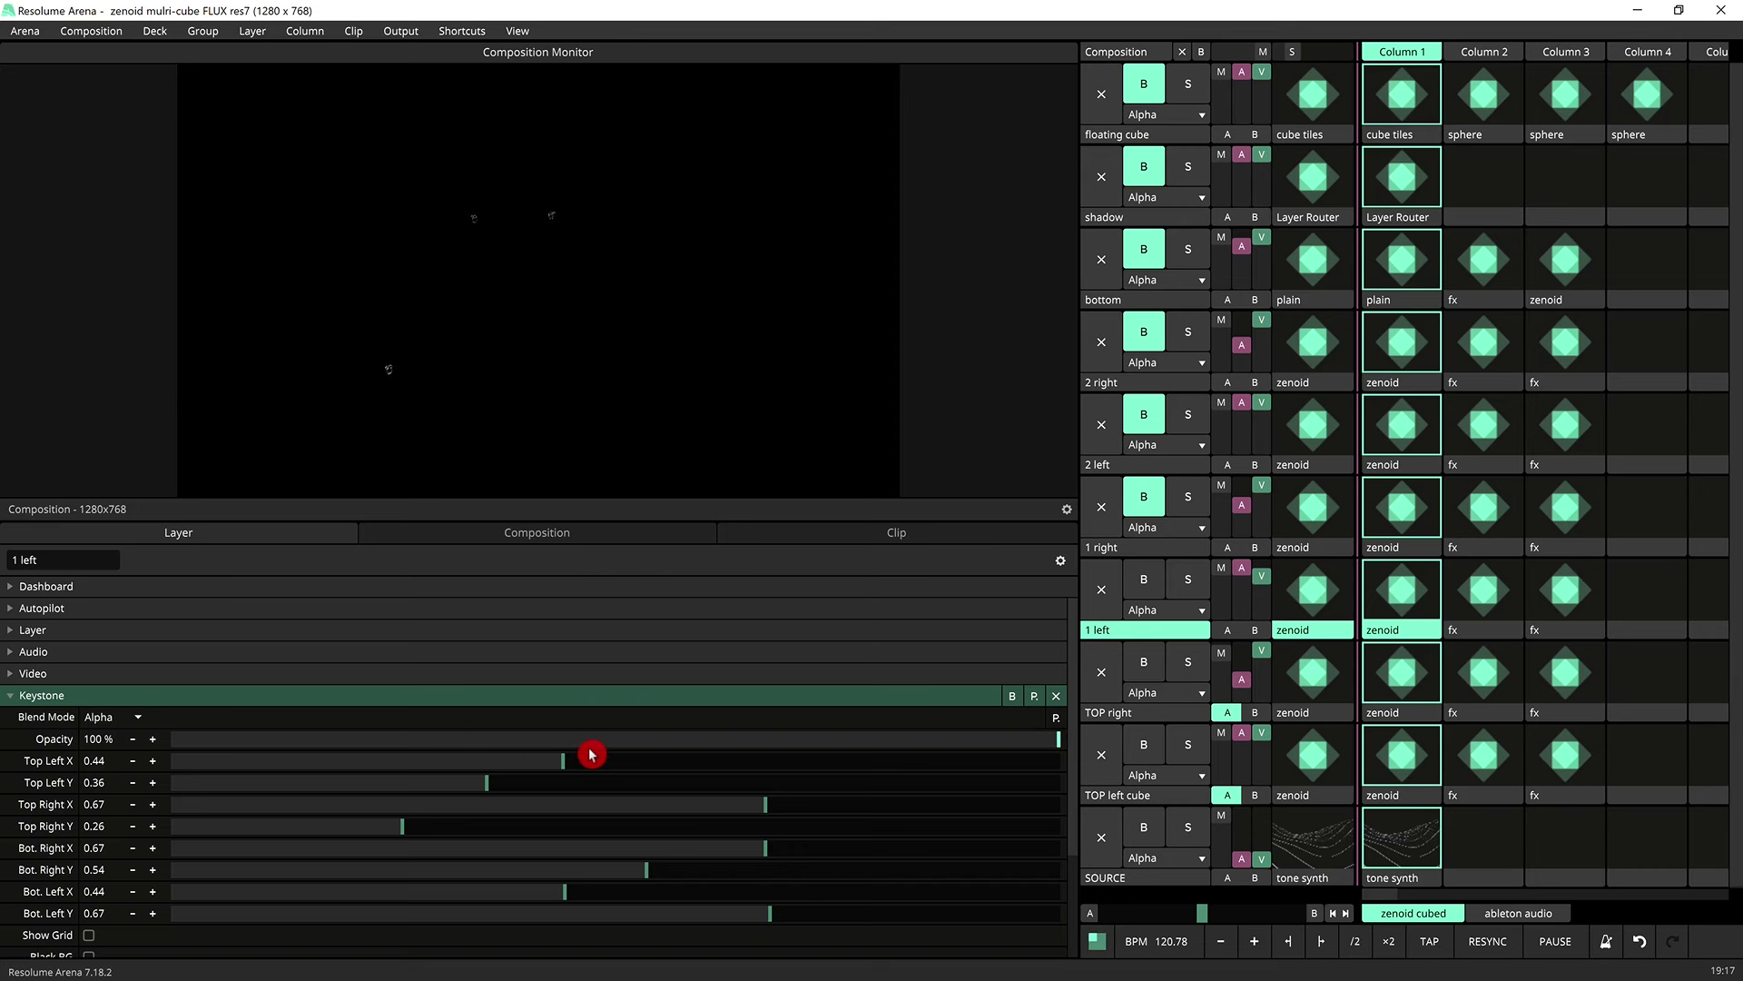
Enable Keystone Show Grid on the 1 left, TOP right and TOP left cube layers.
scroll(592, 755, down, 3)
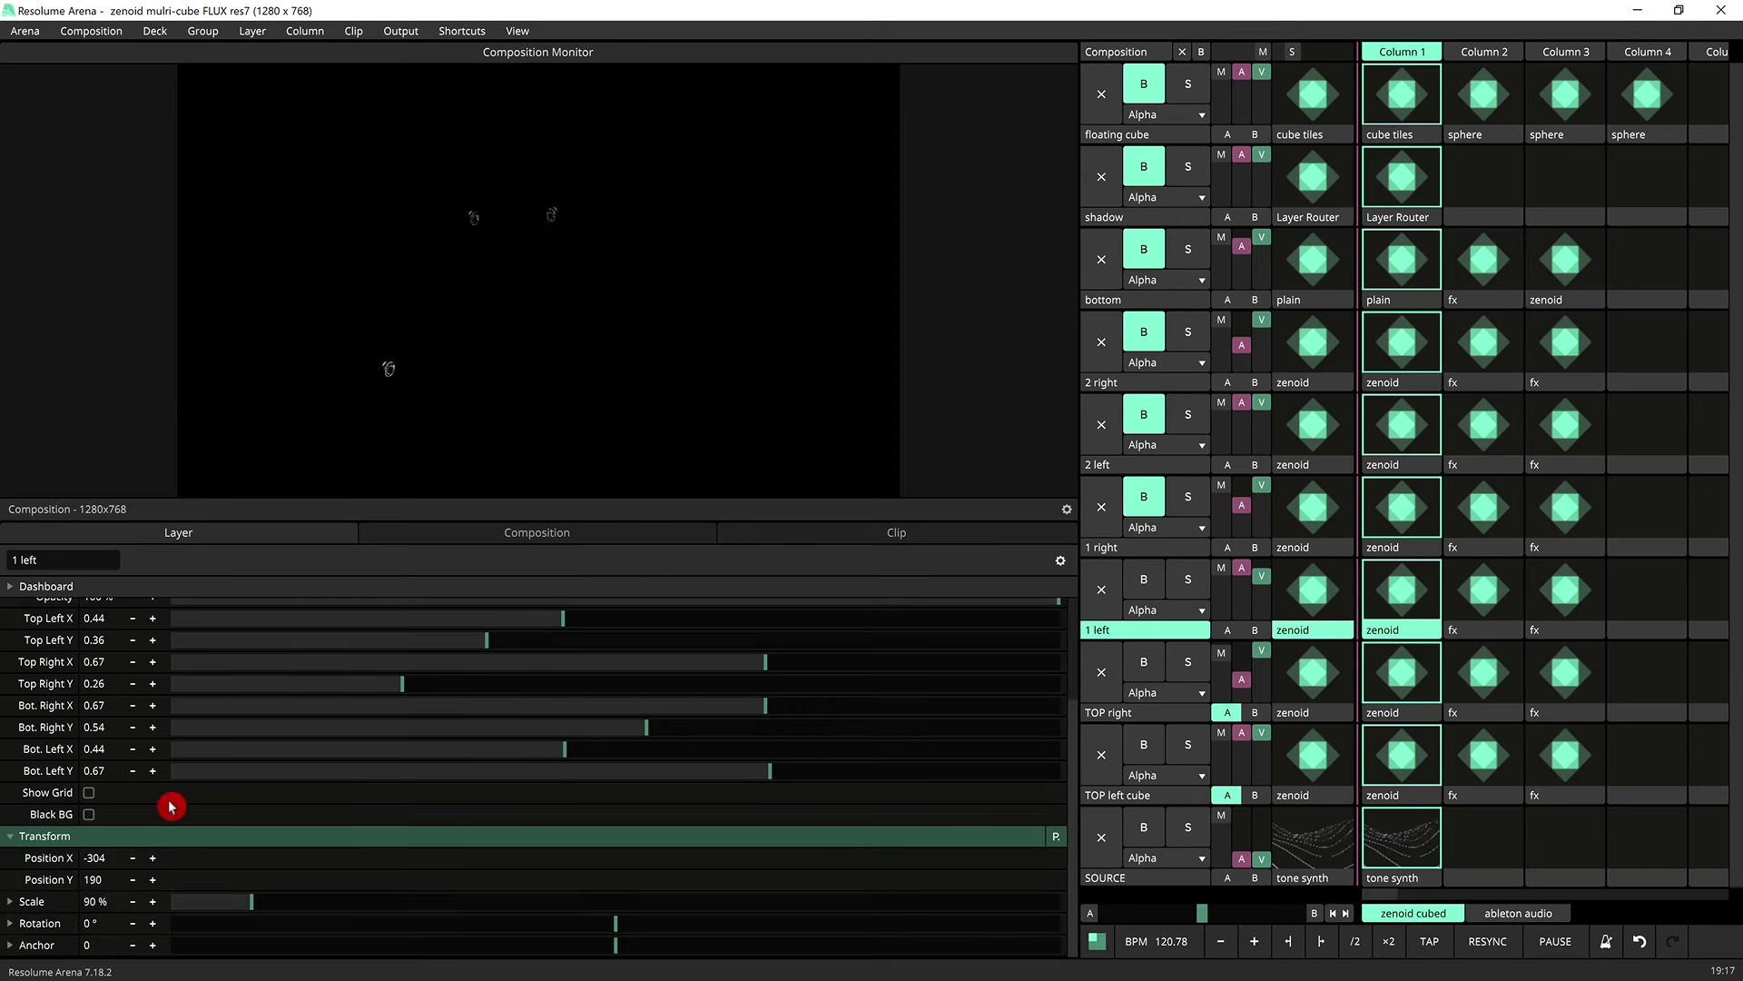
click(89, 794)
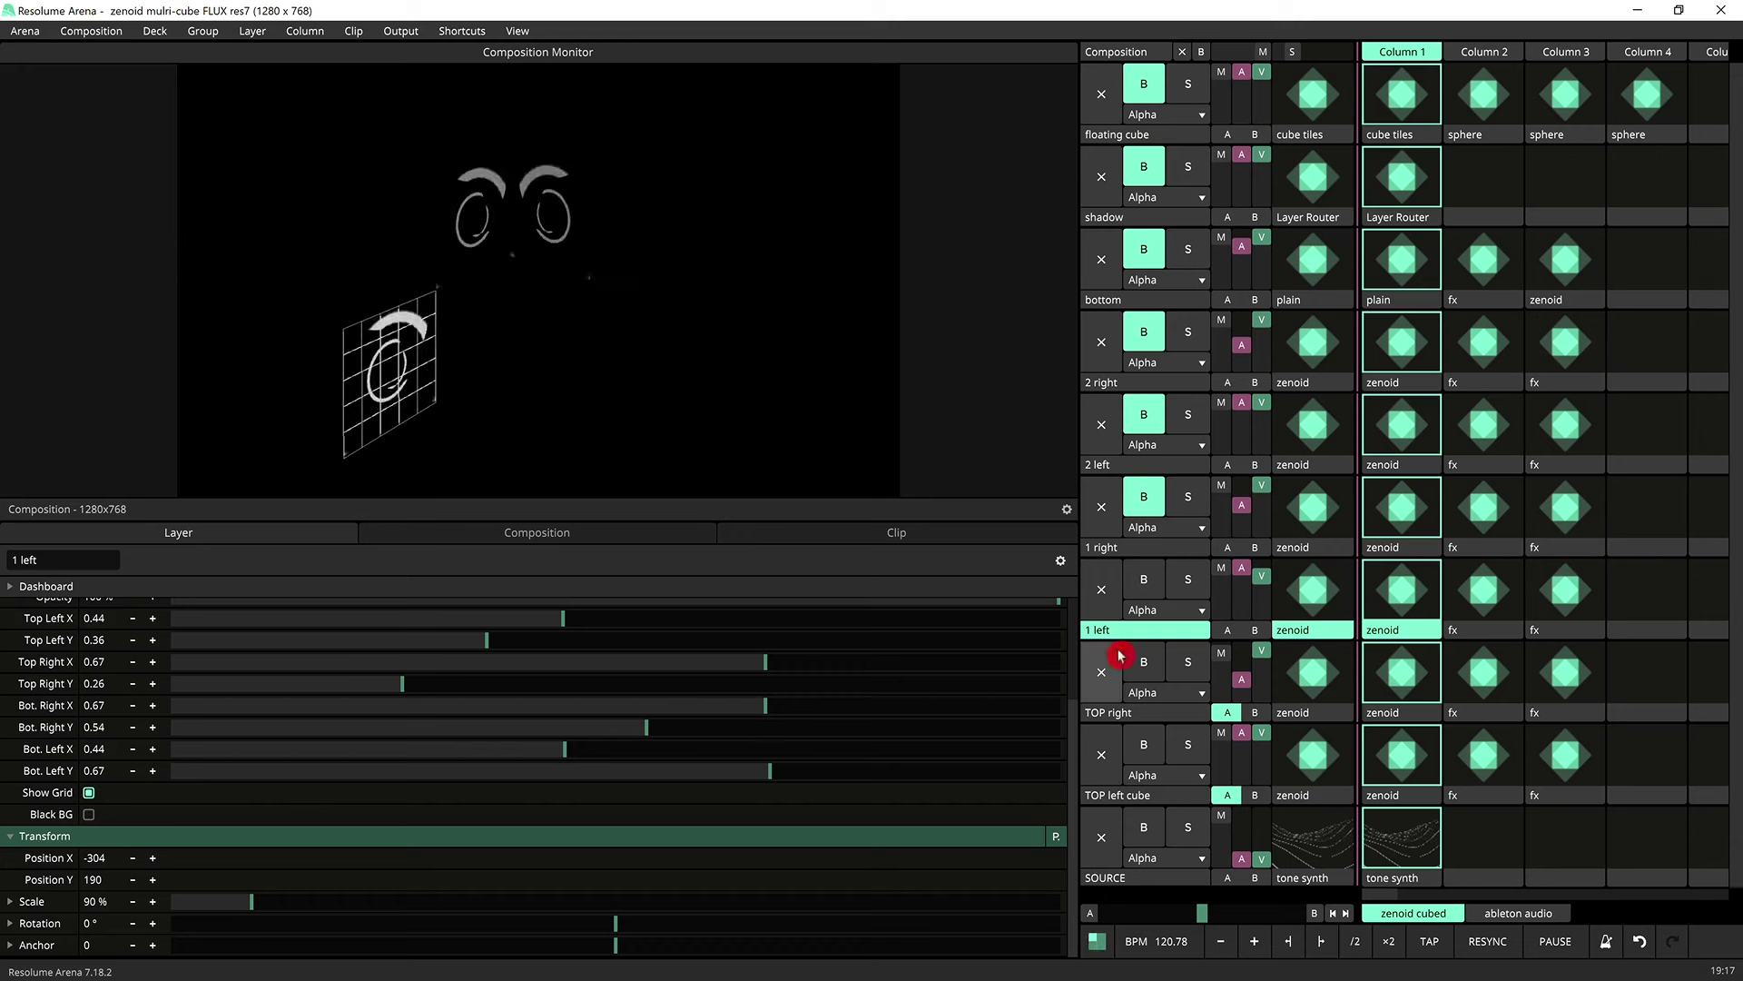
click(1143, 717)
scroll(381, 821, down, 3)
click(88, 793)
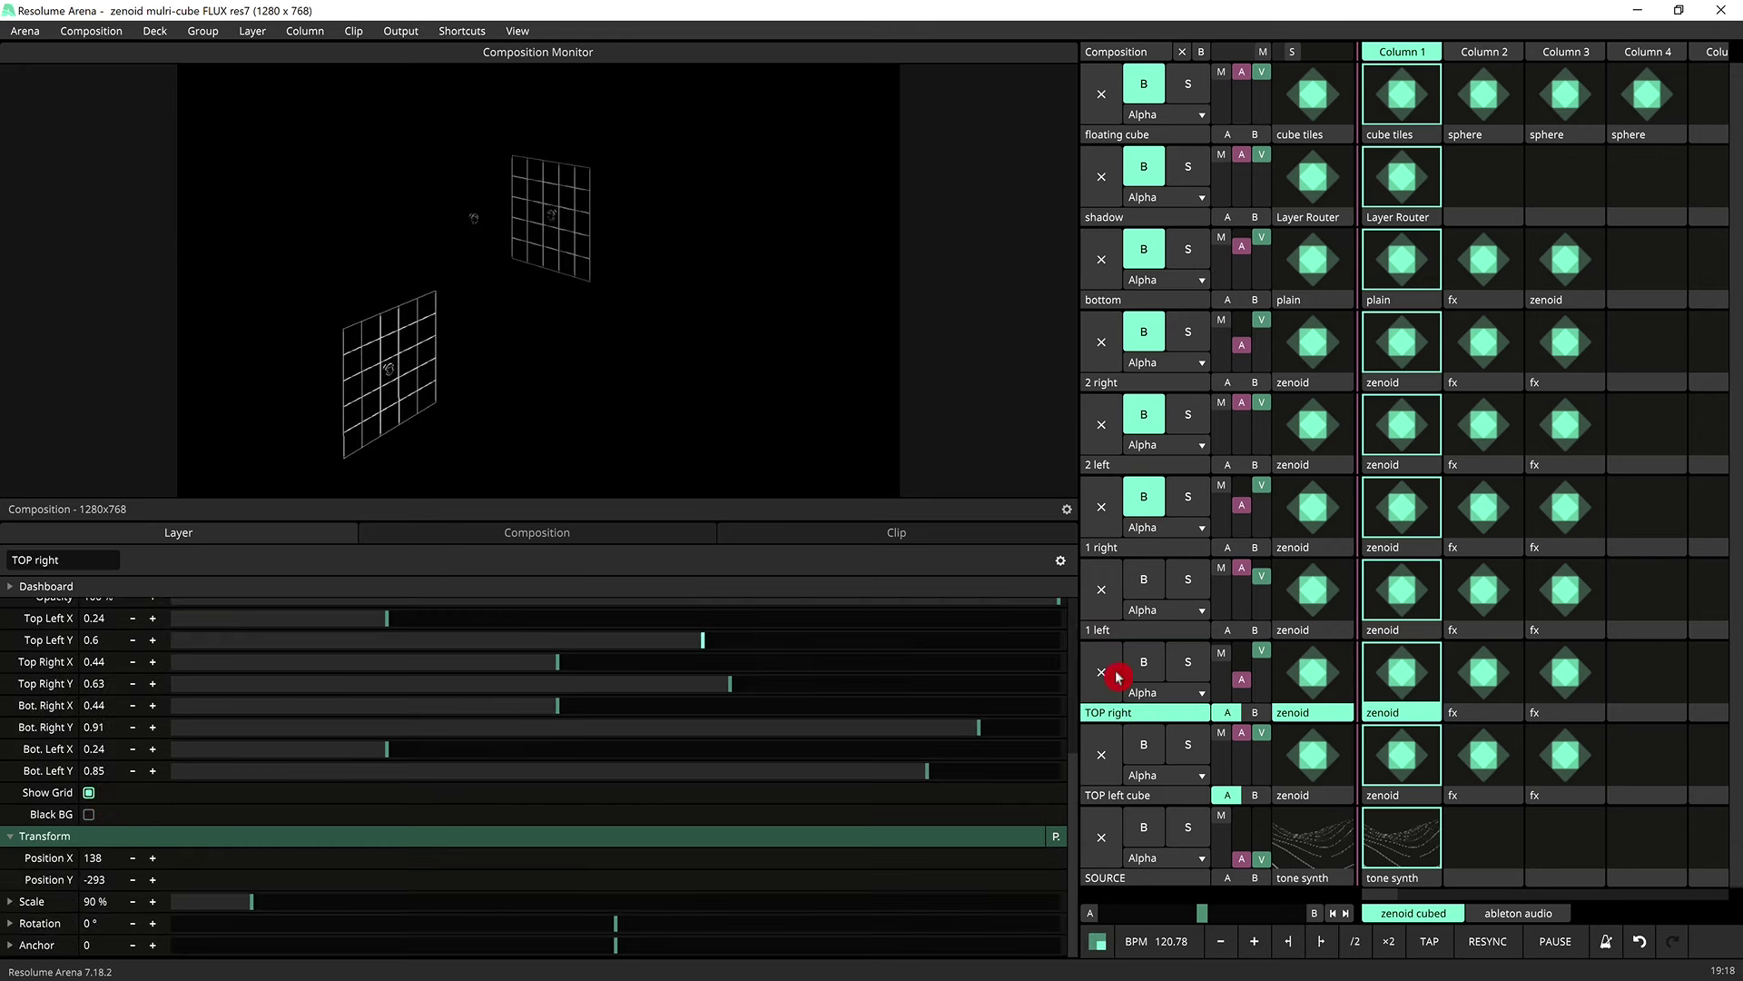
click(1146, 799)
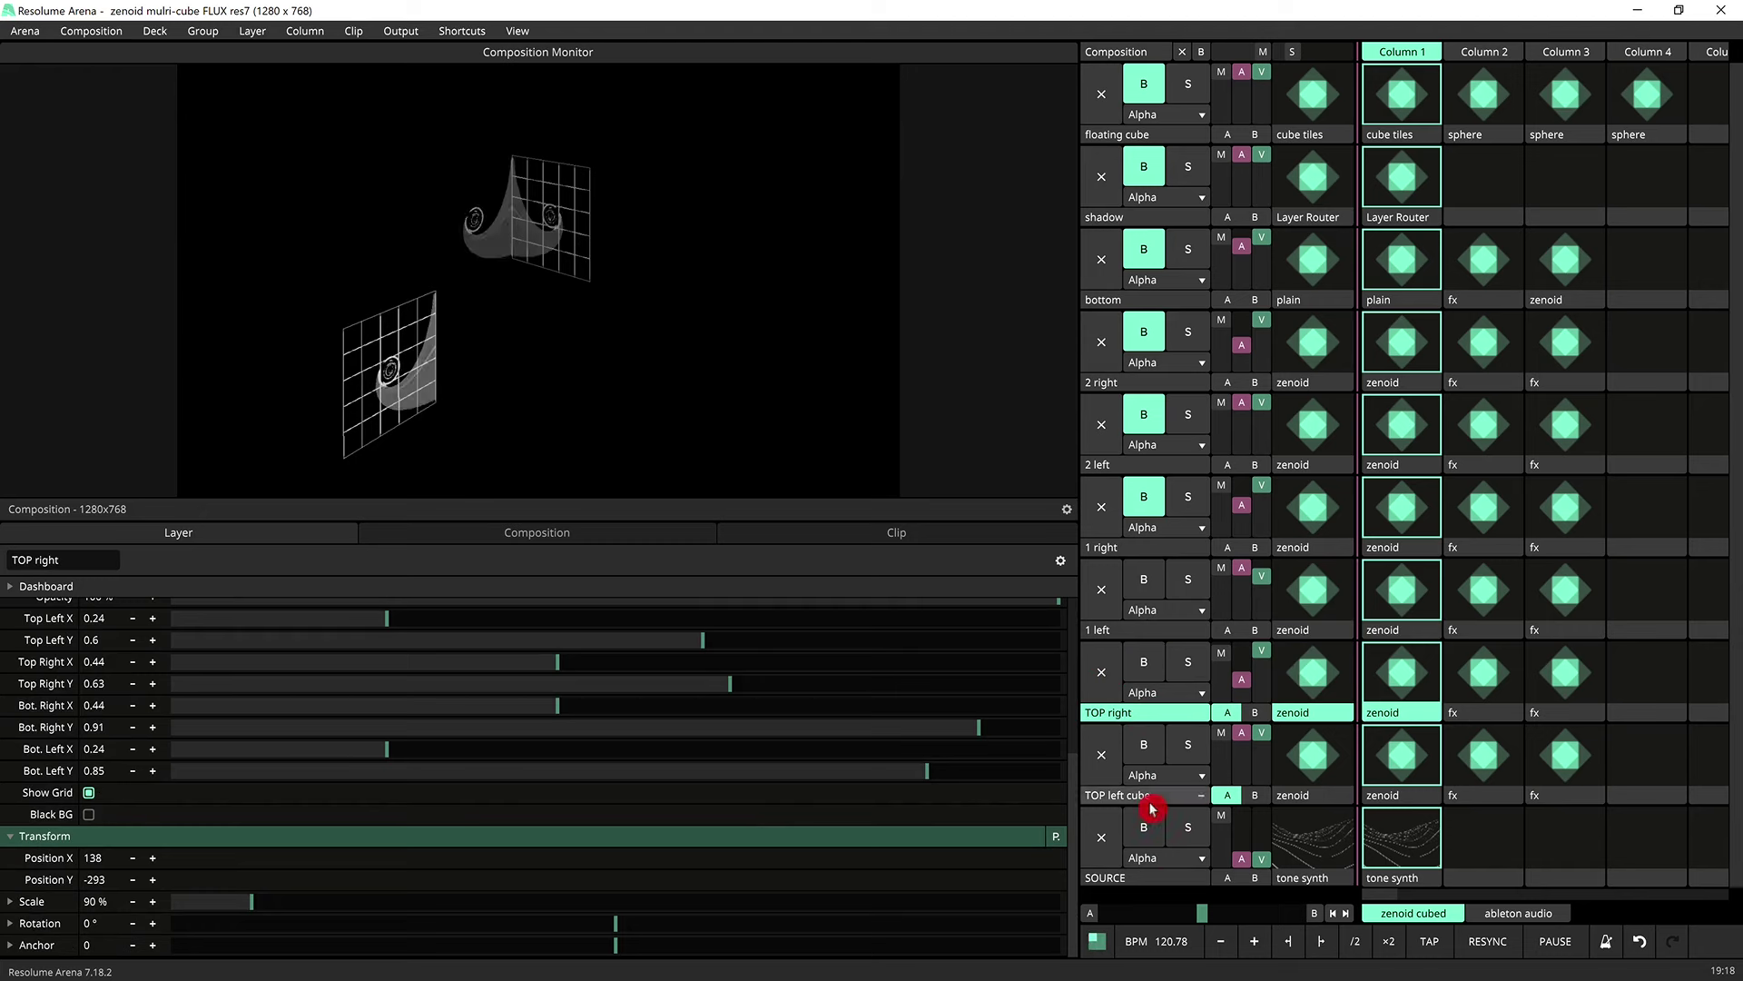
click(90, 796)
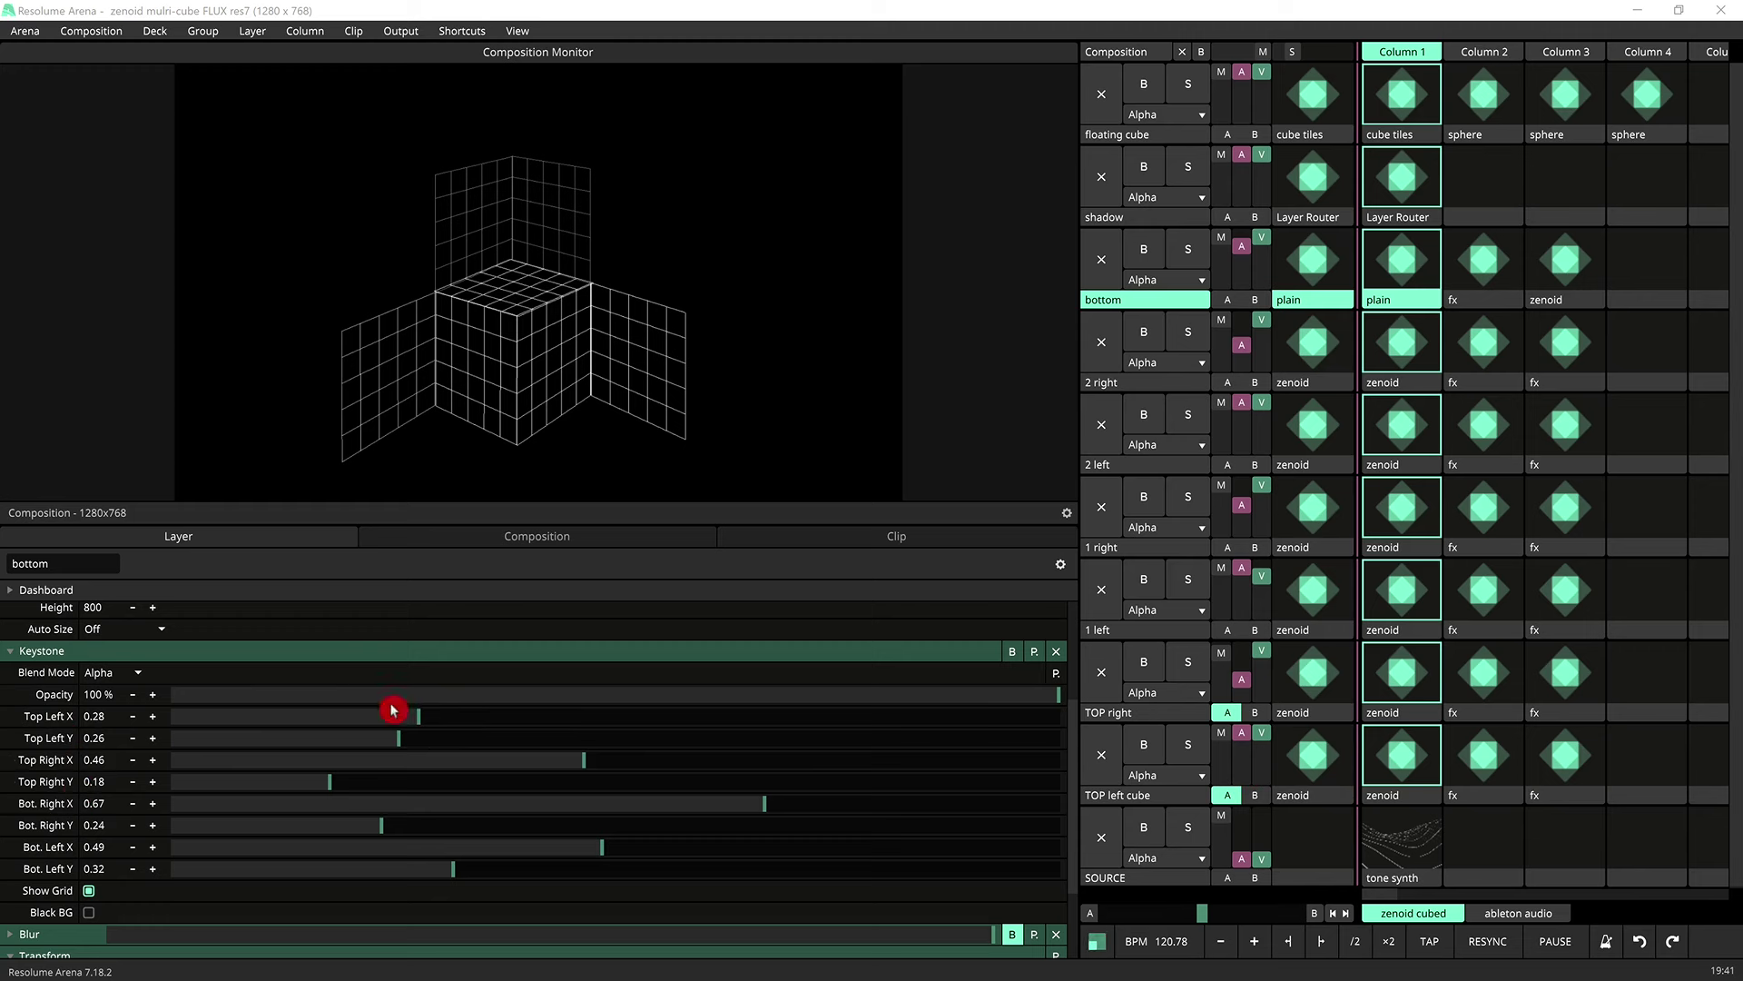
Move the bottom layer's Keystone Top Left X out and back to about 0.28, then open it for exact entry.
drag(416, 724, 514, 711)
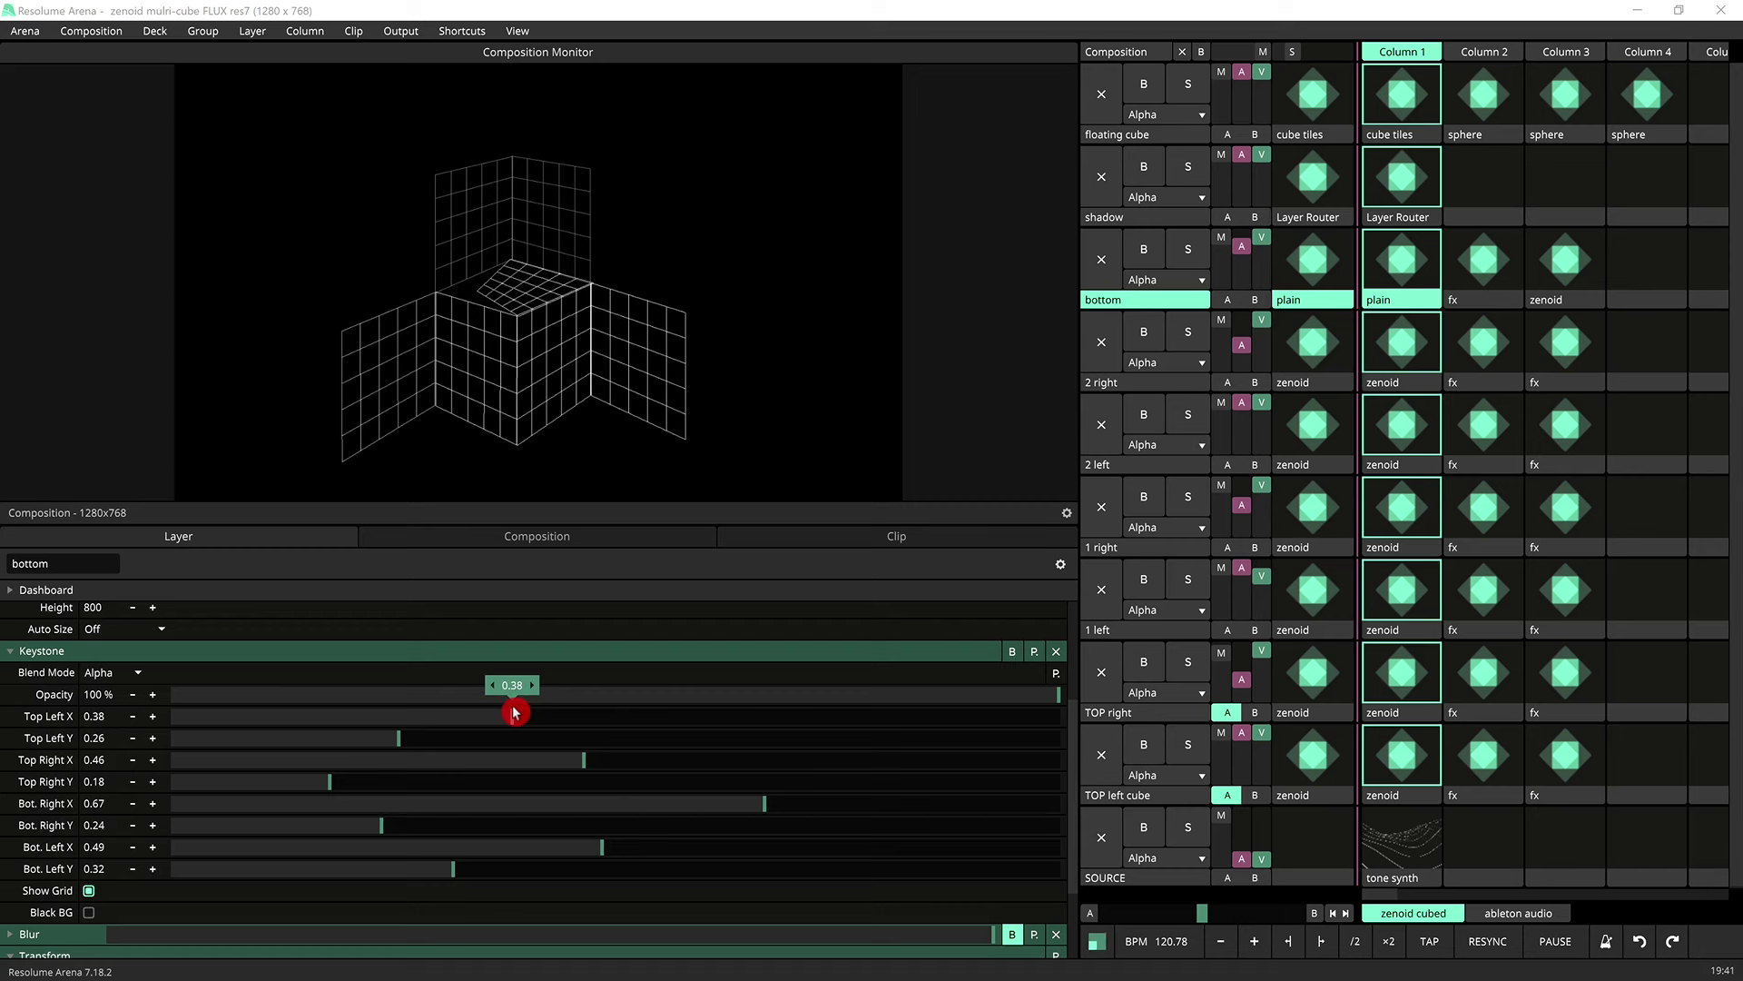
drag(513, 711, 455, 712)
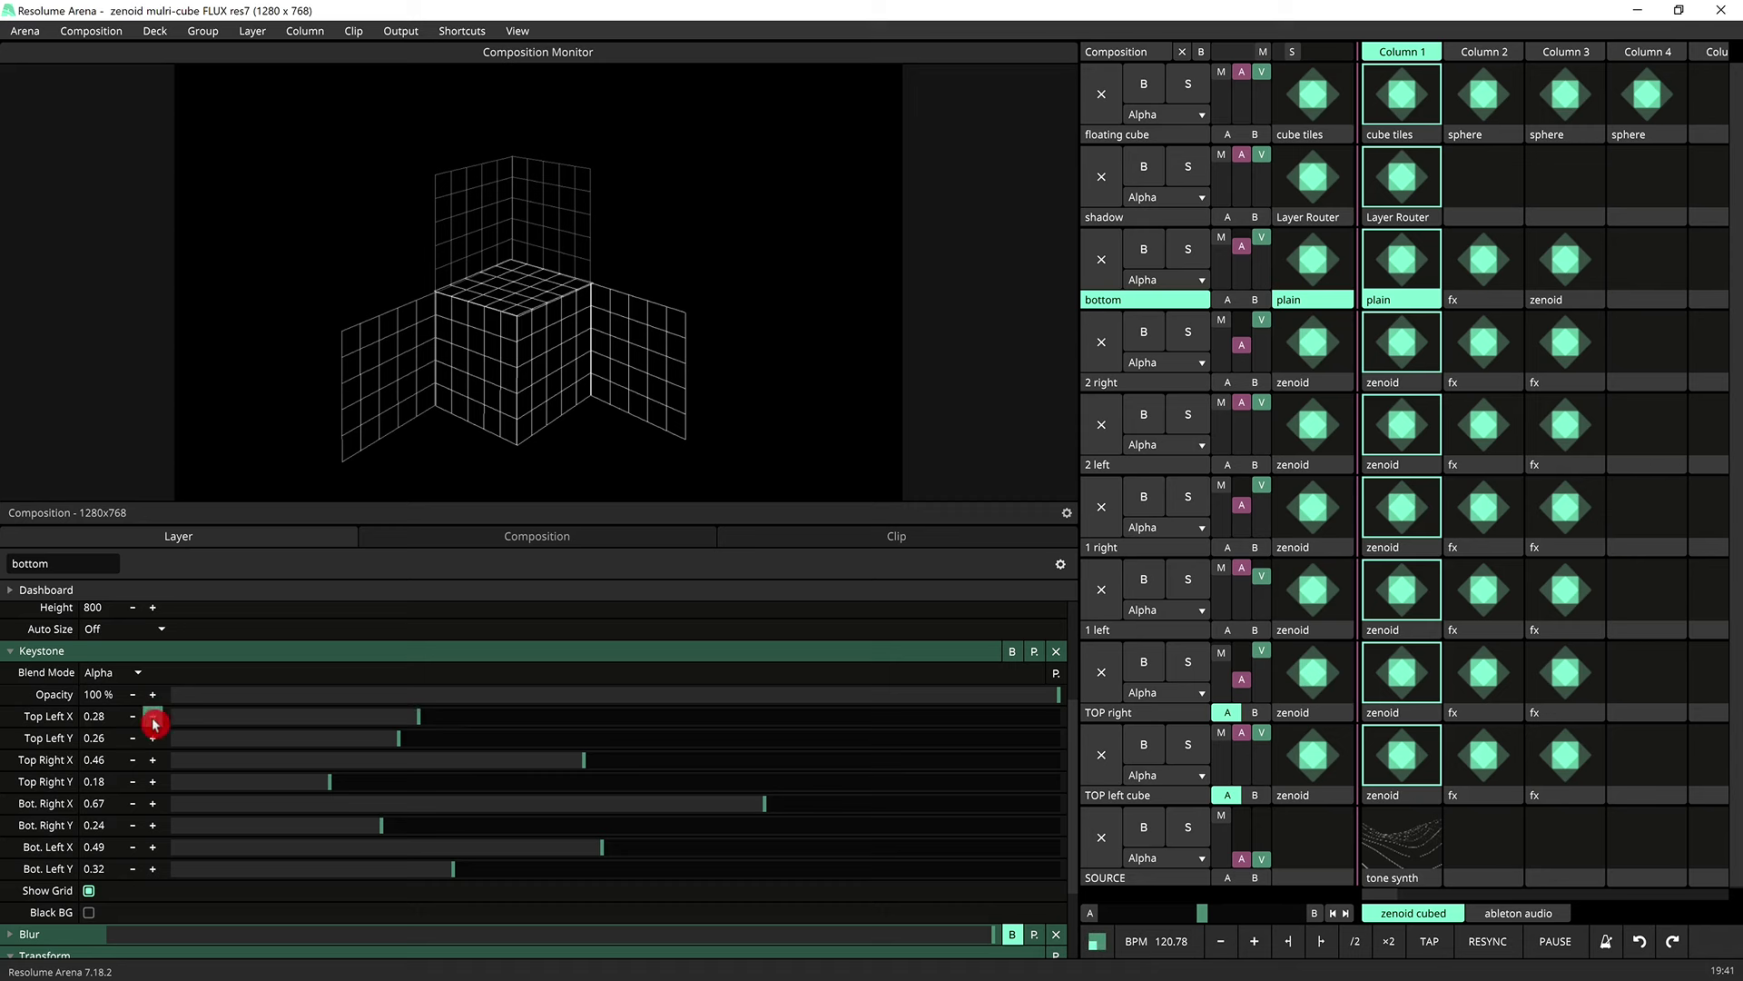
double_click(99, 717)
drag(136, 721, 142, 741)
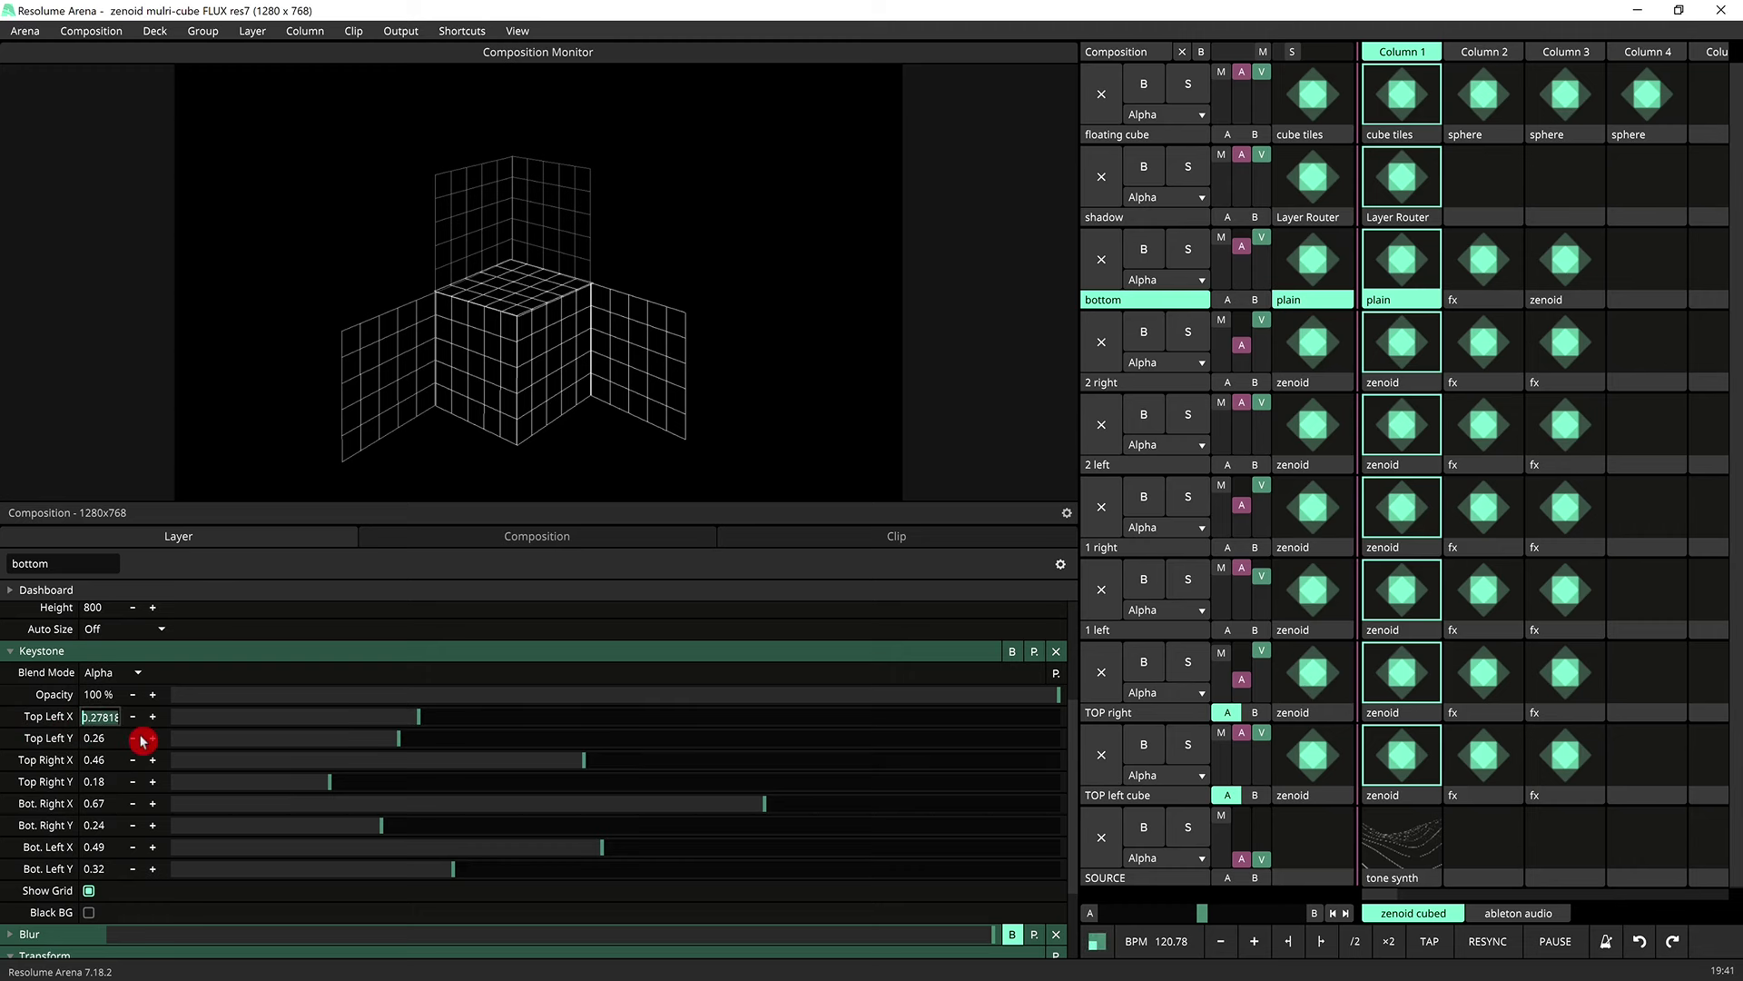